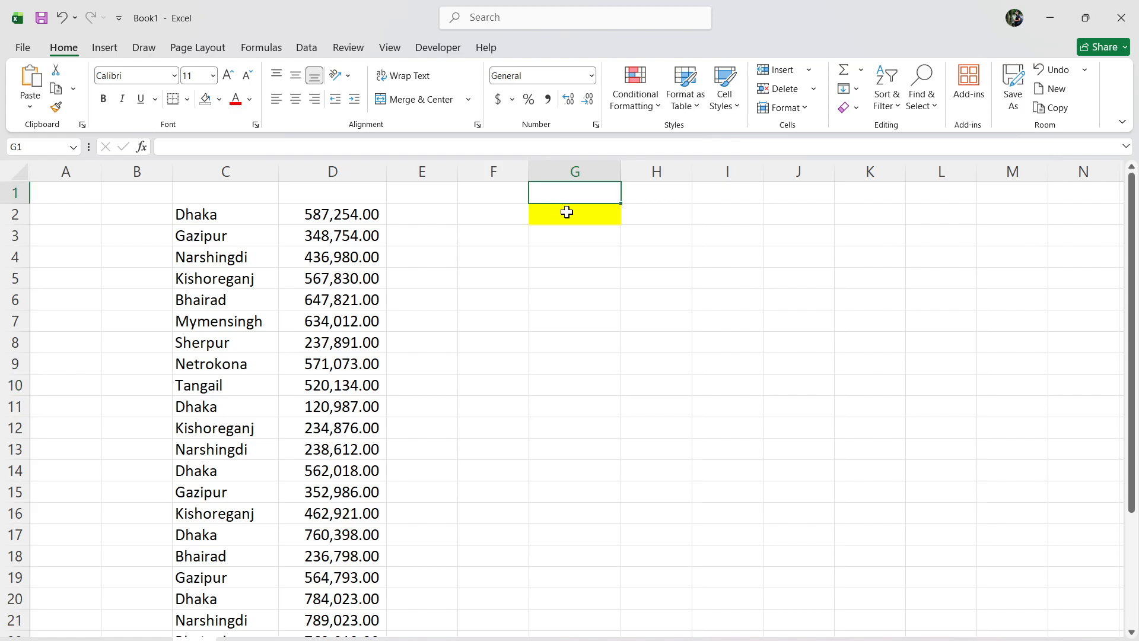
Examine the city drop-down list in cell G2 and the city names and amounts in columns C and D.
click(473, 331)
click(550, 218)
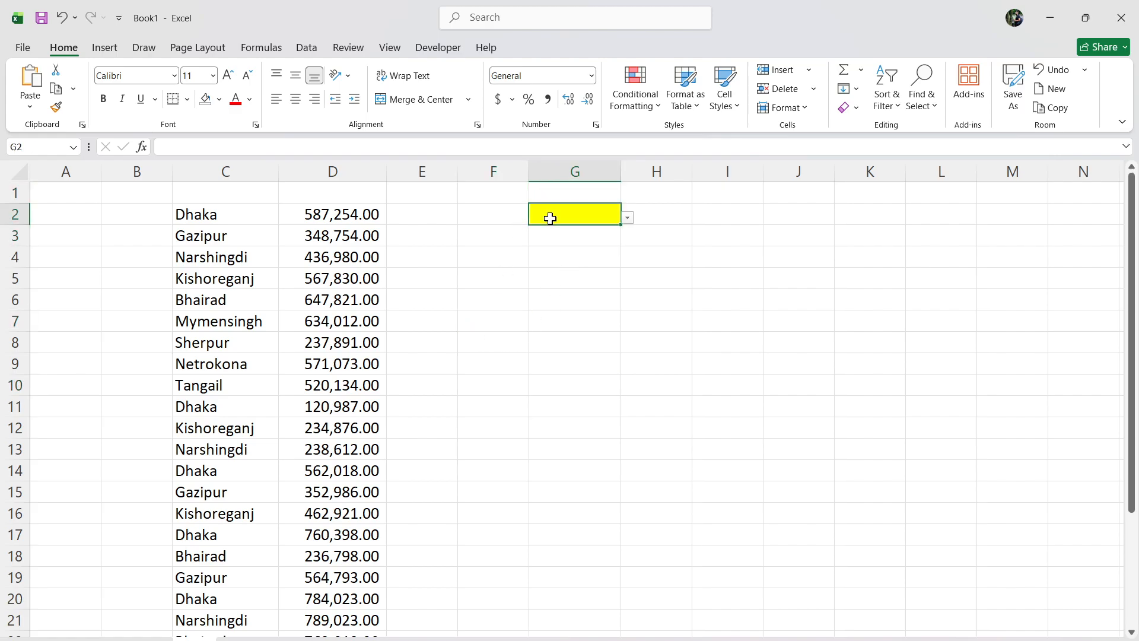
click(611, 293)
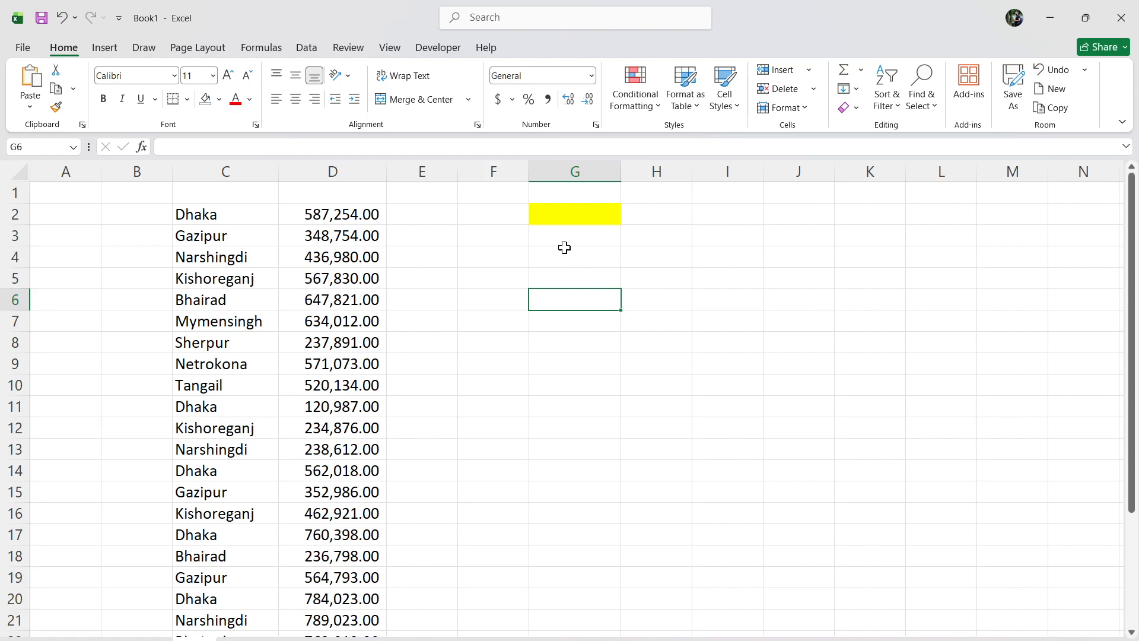
click(556, 220)
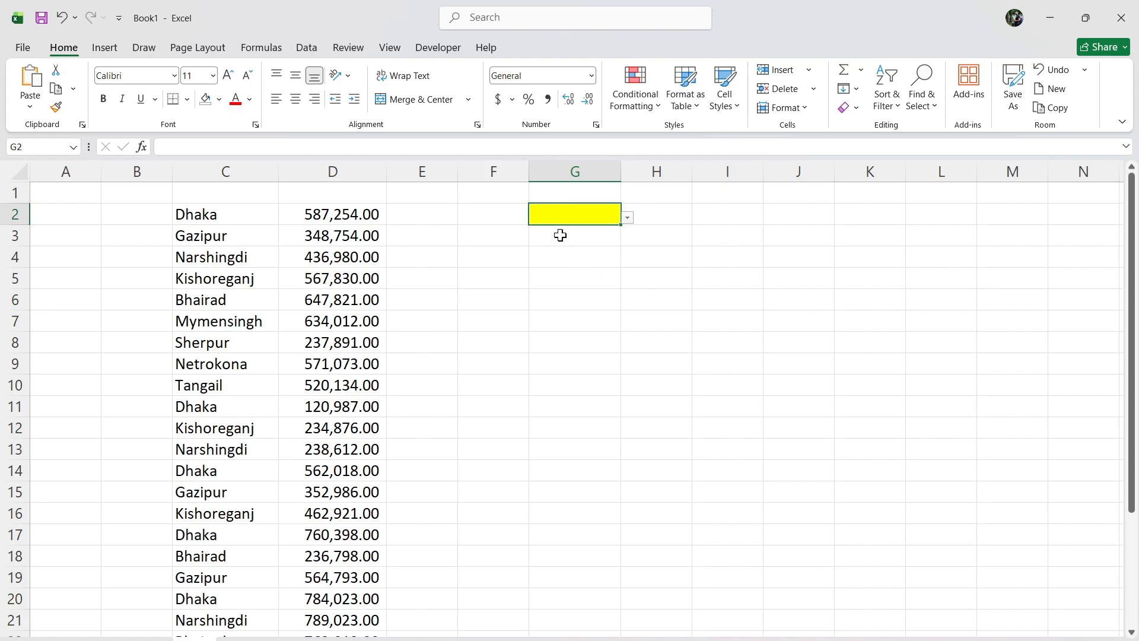
click(627, 218)
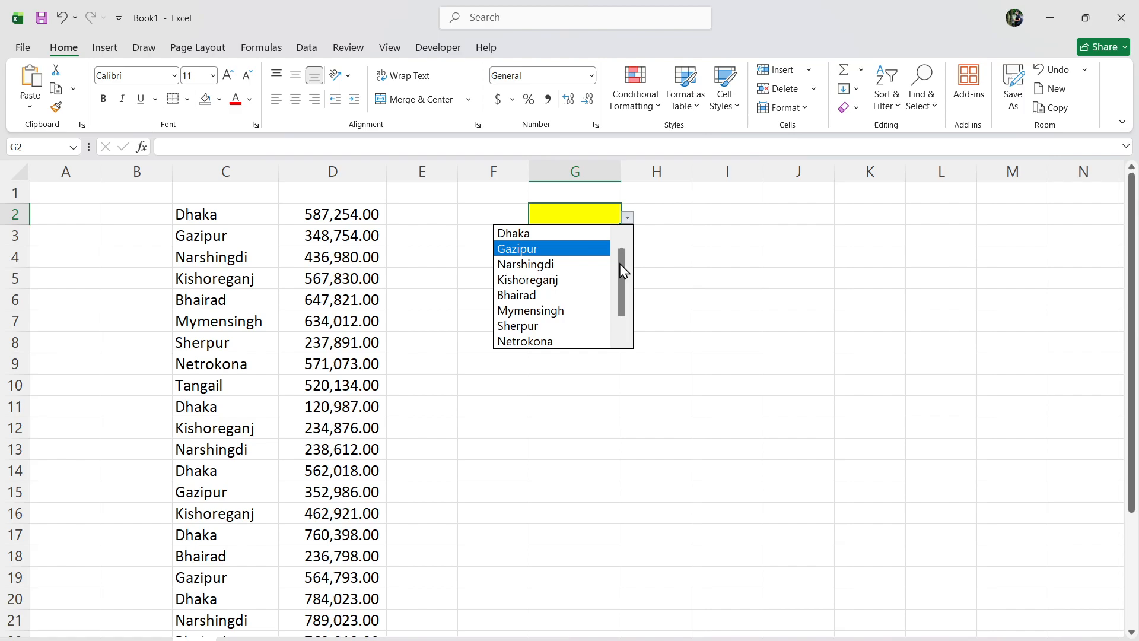
drag(621, 262, 619, 300)
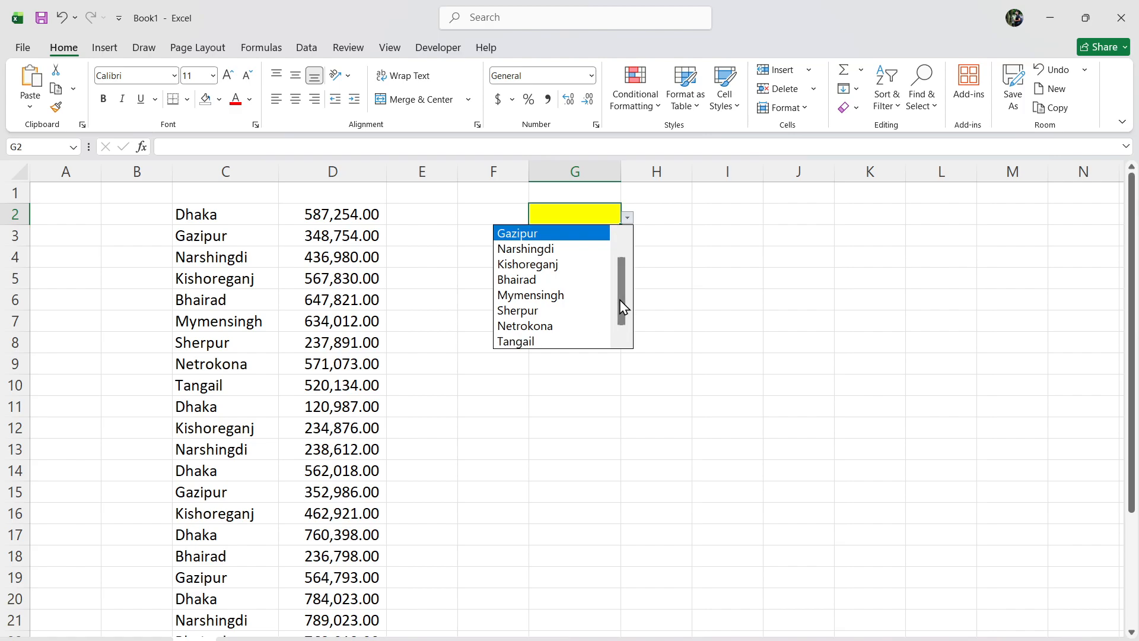
click(685, 291)
click(218, 217)
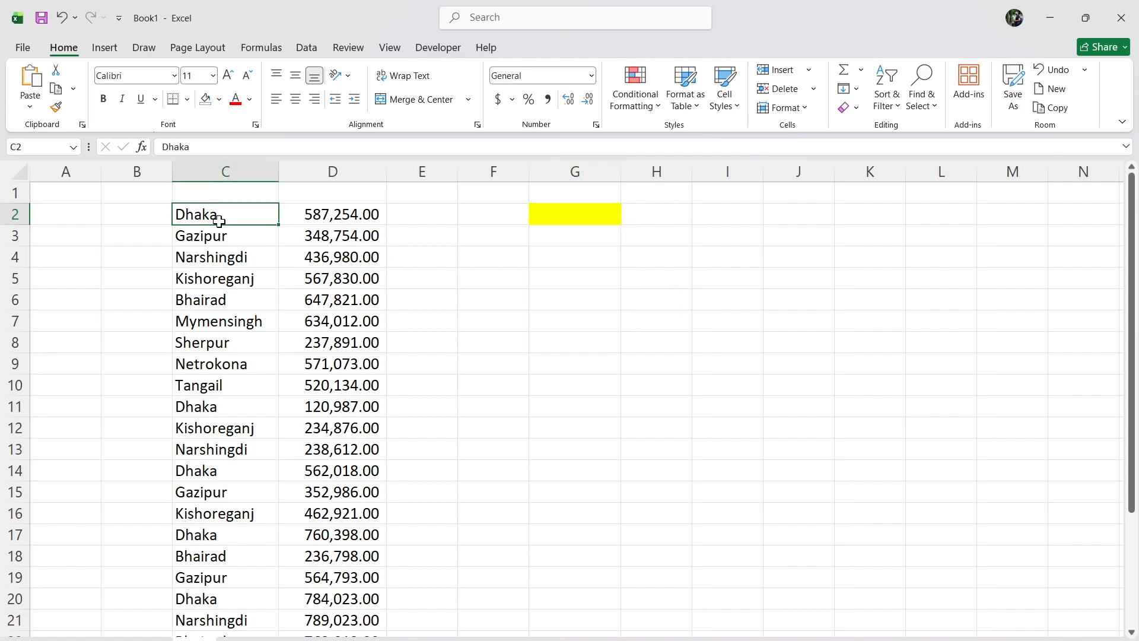
click(219, 406)
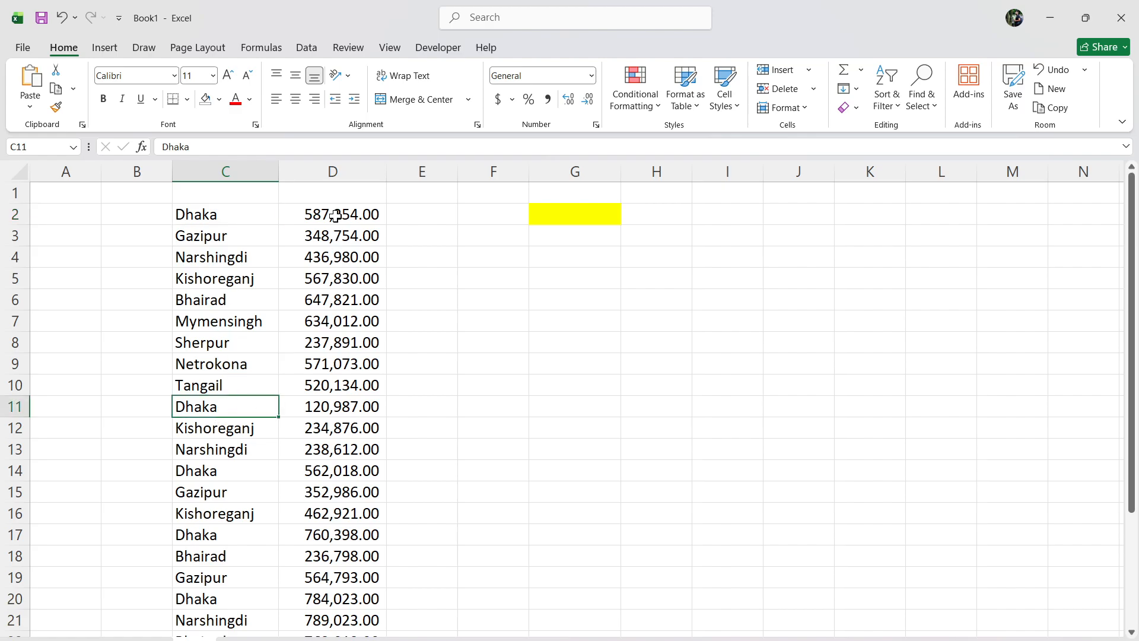
drag(337, 214, 331, 600)
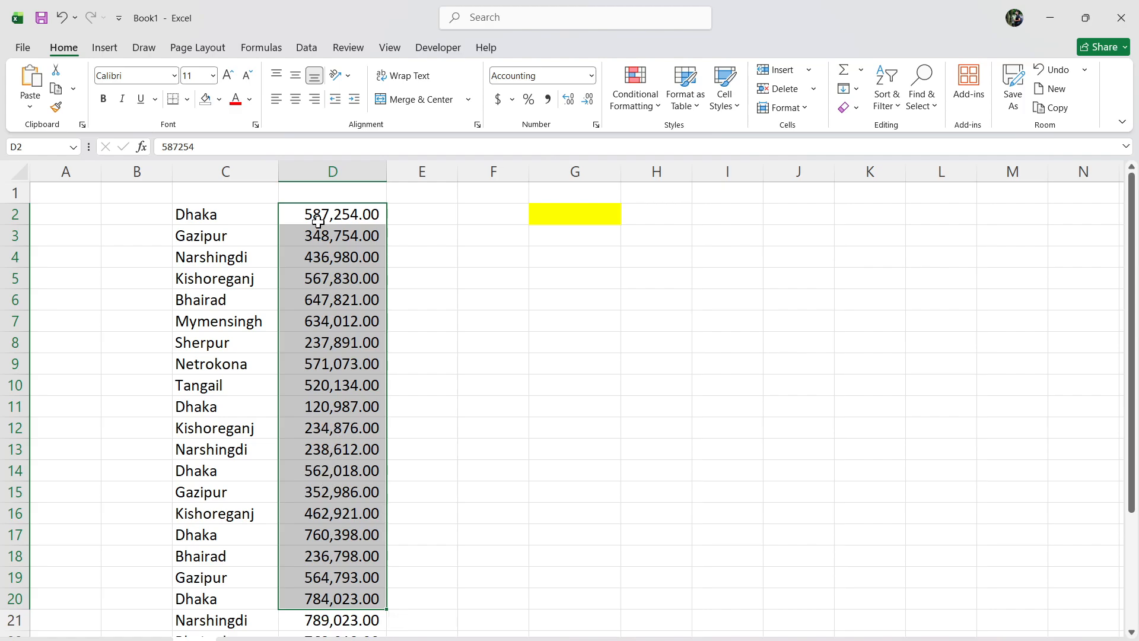
click(445, 359)
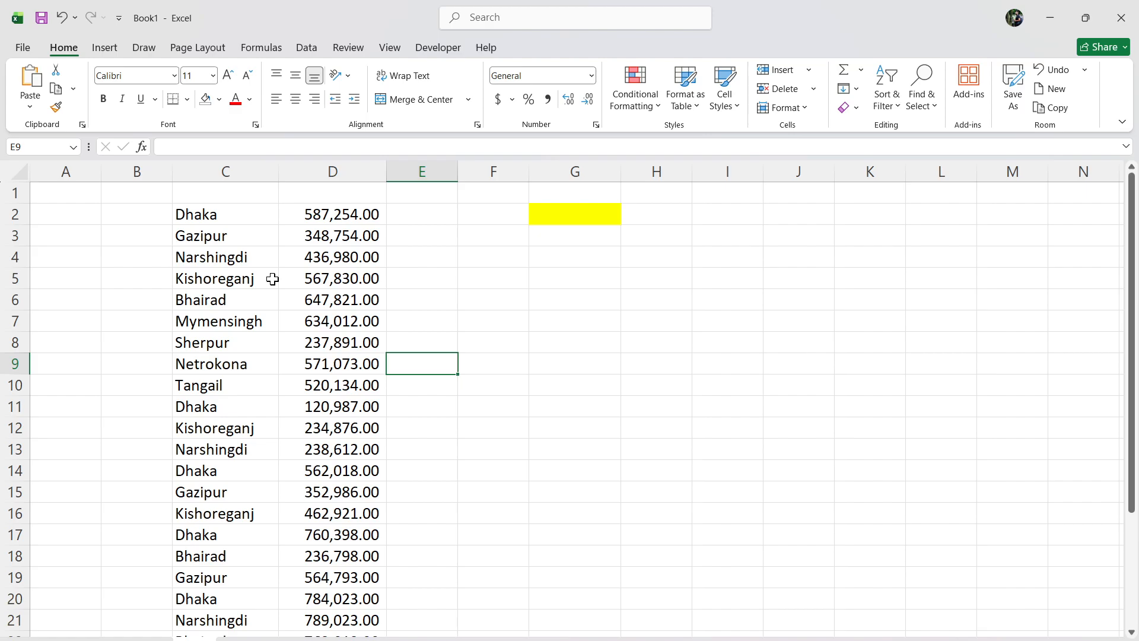
click(585, 222)
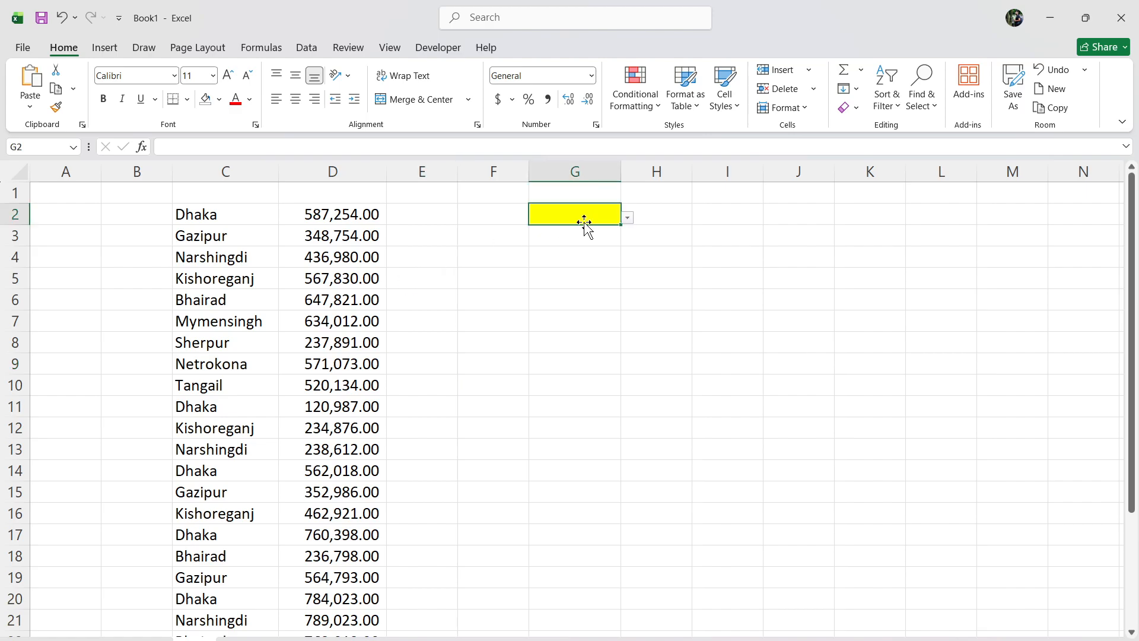
Fill cell G4 with the standard green color.
click(571, 254)
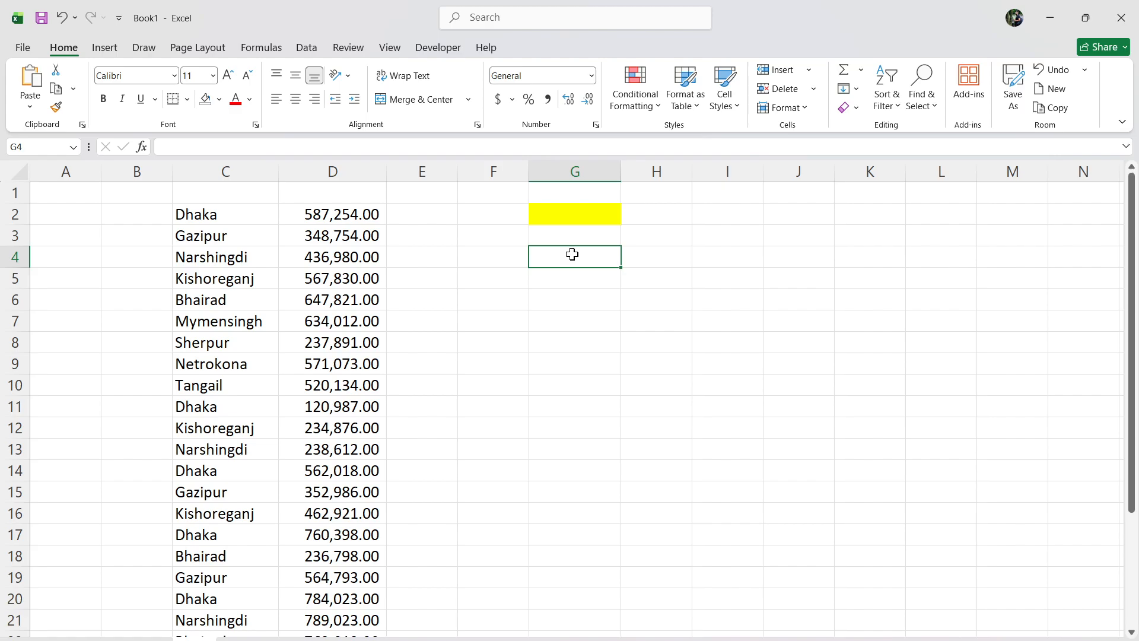
click(220, 100)
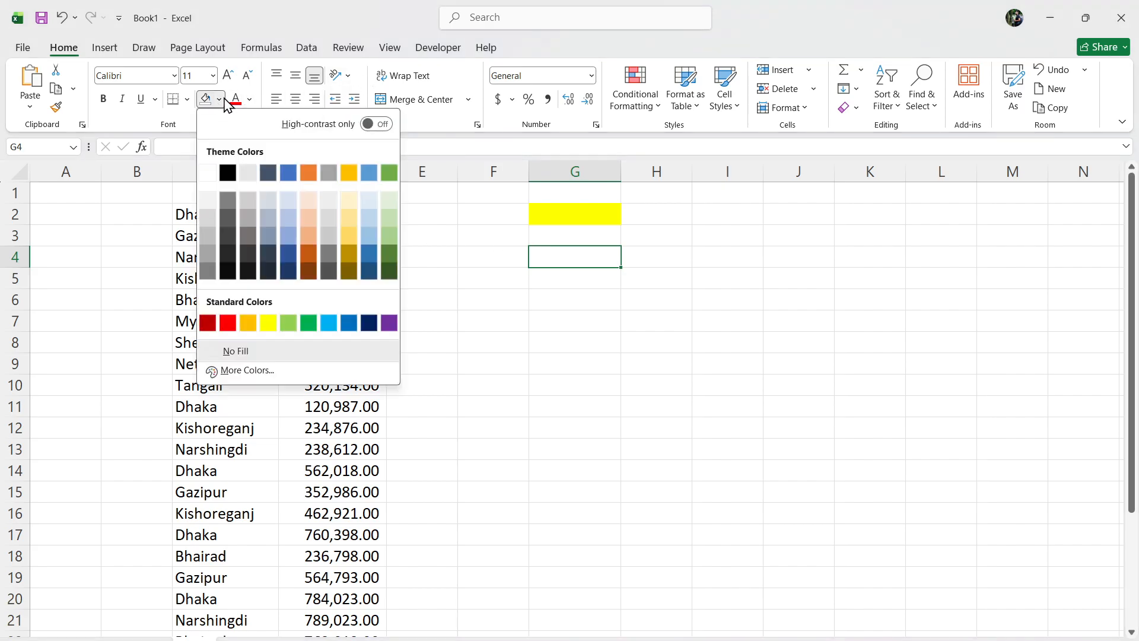
click(309, 323)
click(592, 340)
click(578, 261)
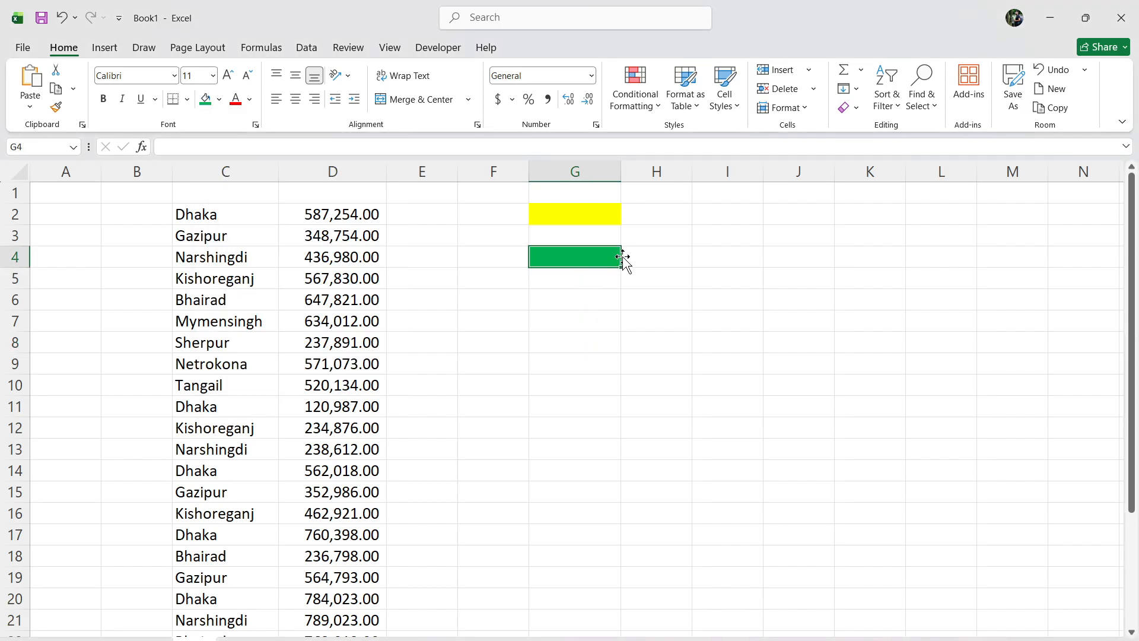
click(613, 204)
click(564, 360)
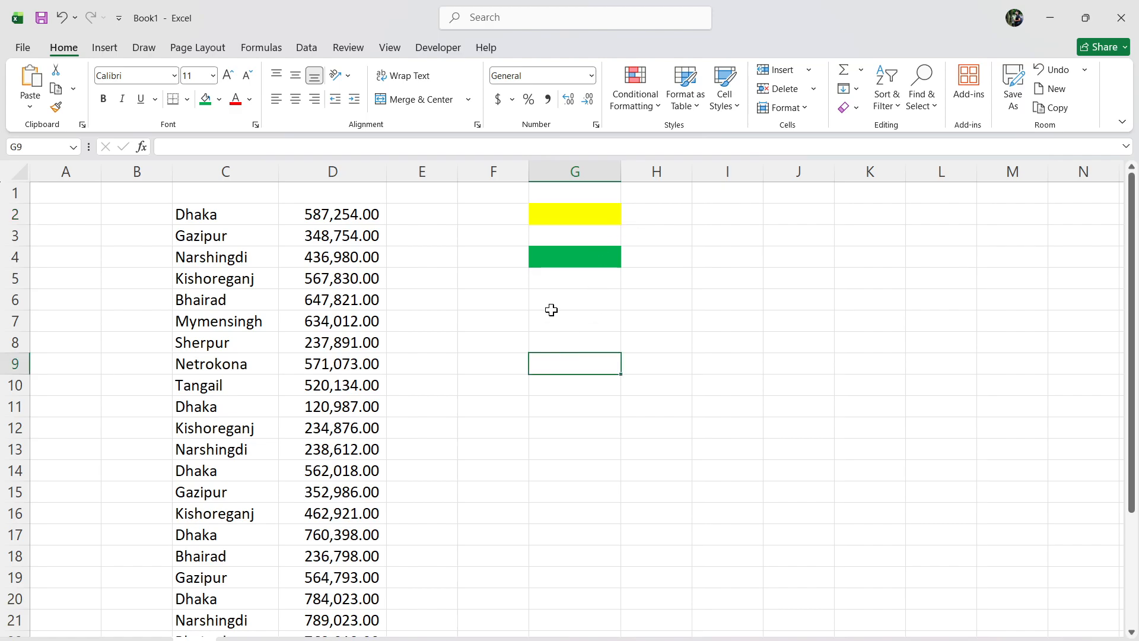
Begin a SUMIF formula in the green cell G4.
click(560, 262)
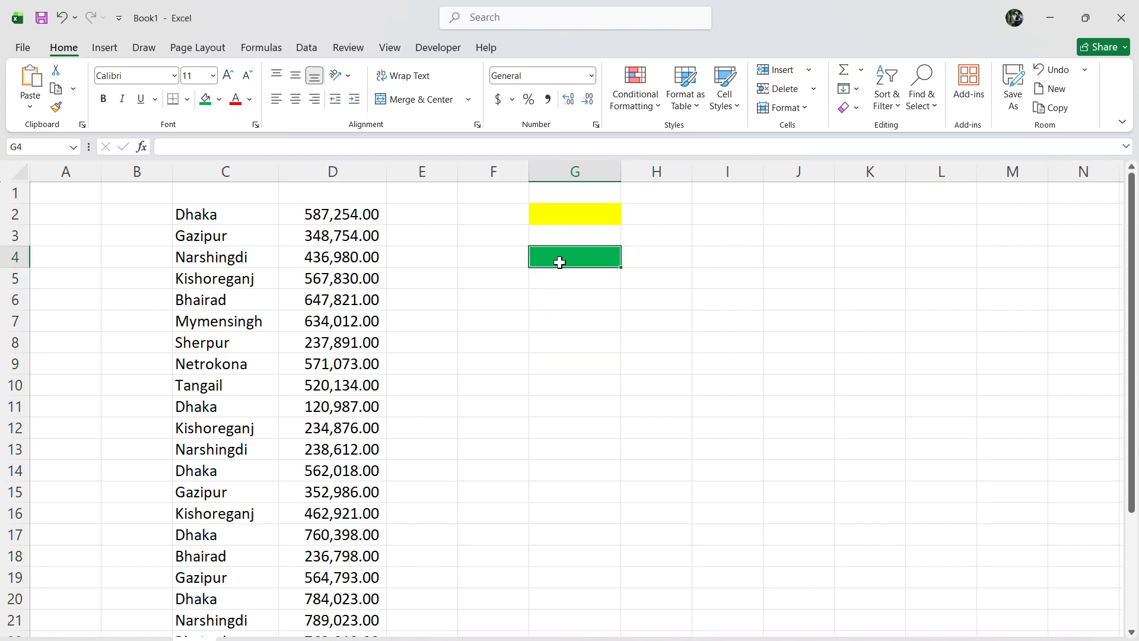
text(=)
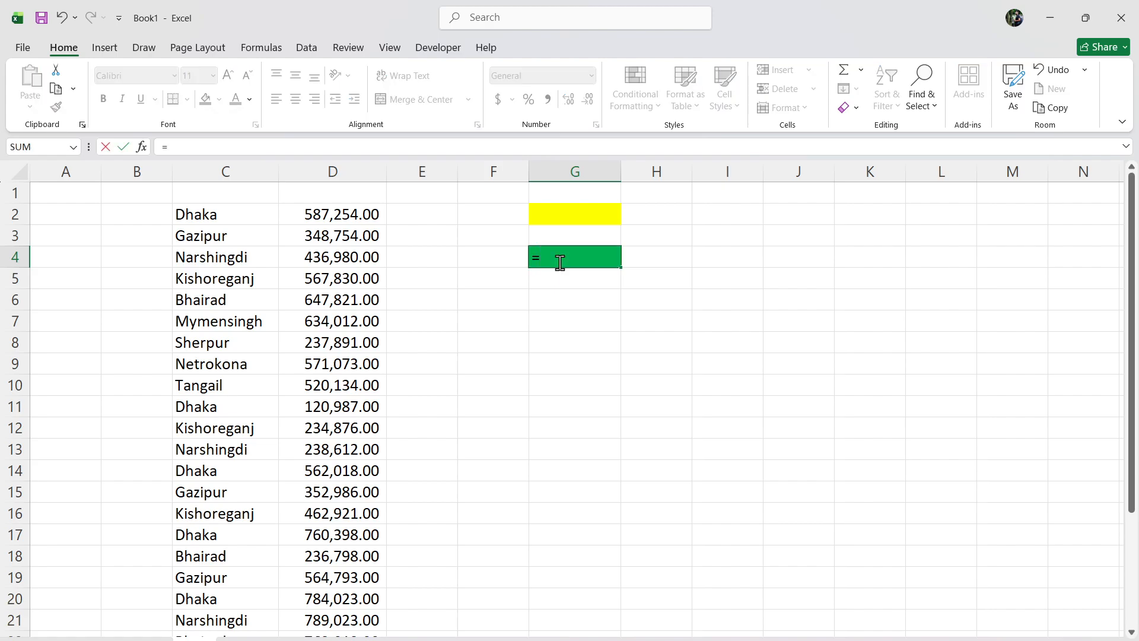
text(sum)
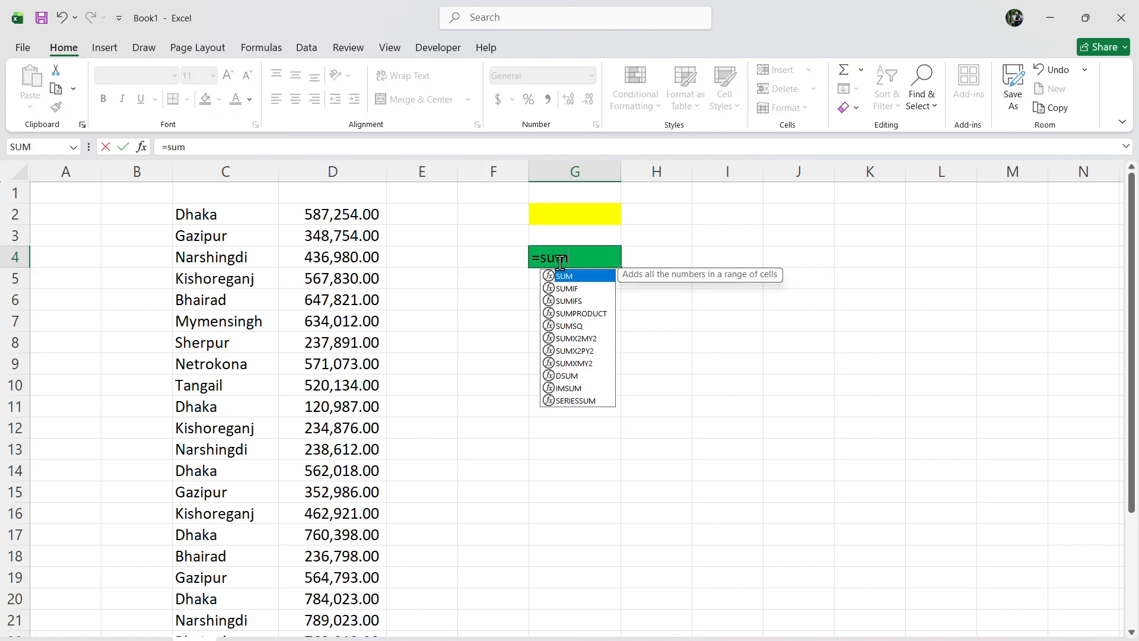
text(i)
key(Tab)
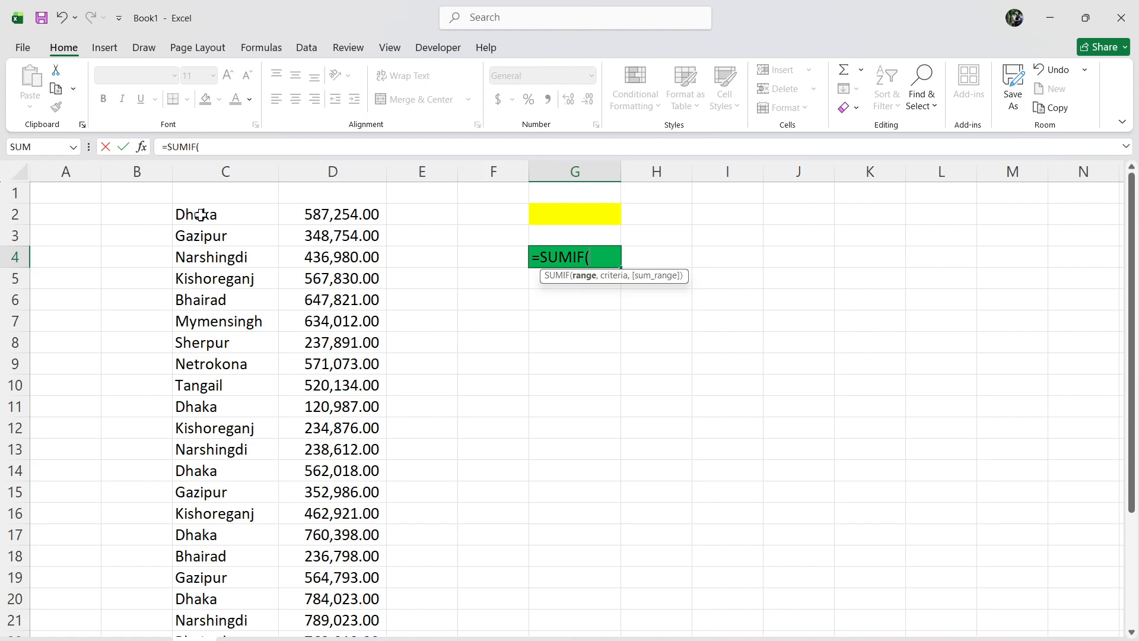
click(577, 215)
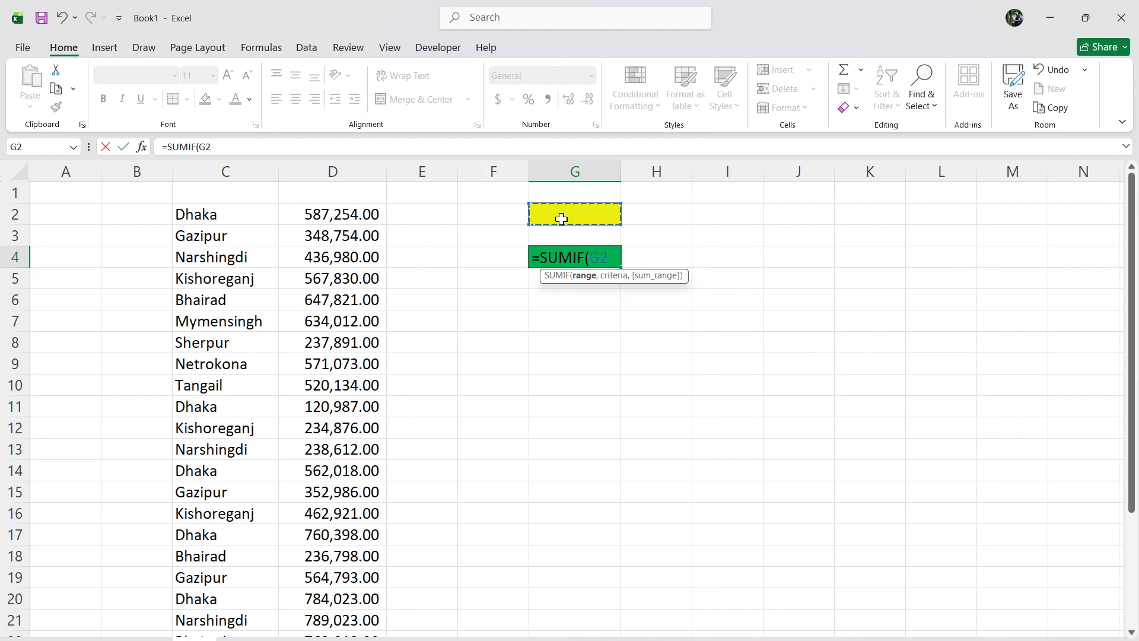
key(BackSpace)
key(BackSpace)
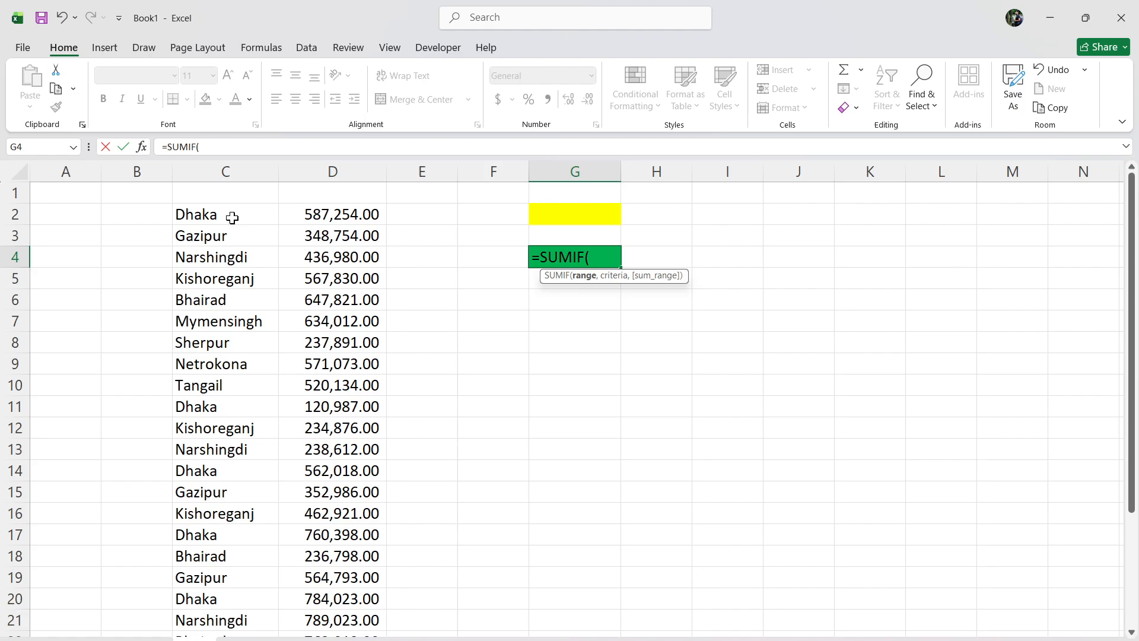
Complete the SUMIF formula with C2:C25 as the range, G2 as the criteria and D2:D25 as the sum range.
drag(232, 217, 231, 618)
scroll(461, 455, up, 2)
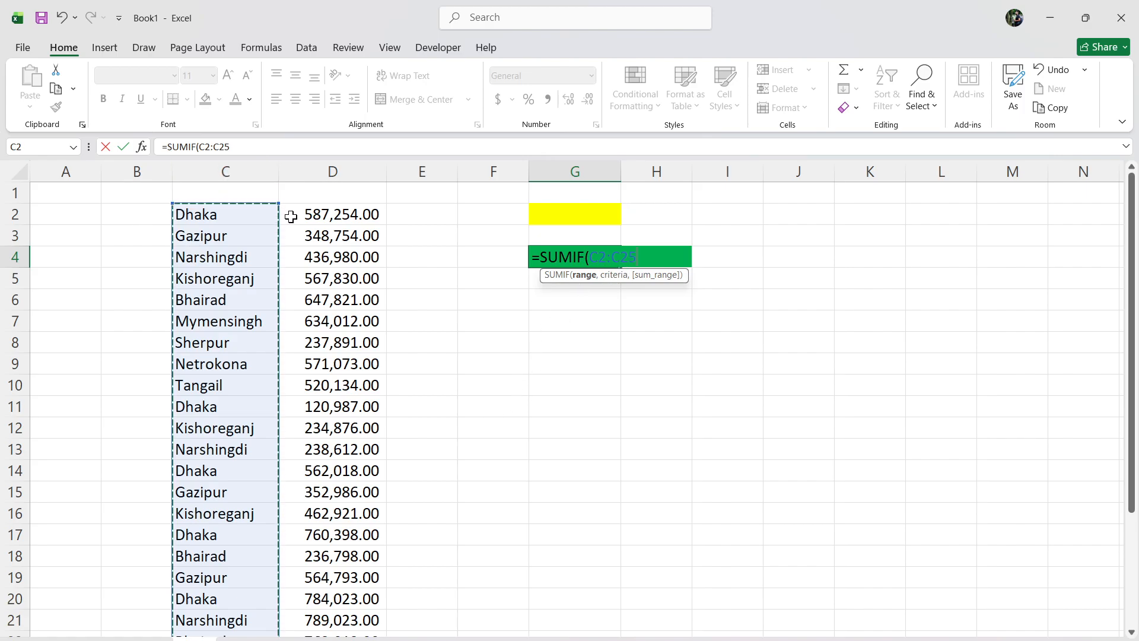
text(,)
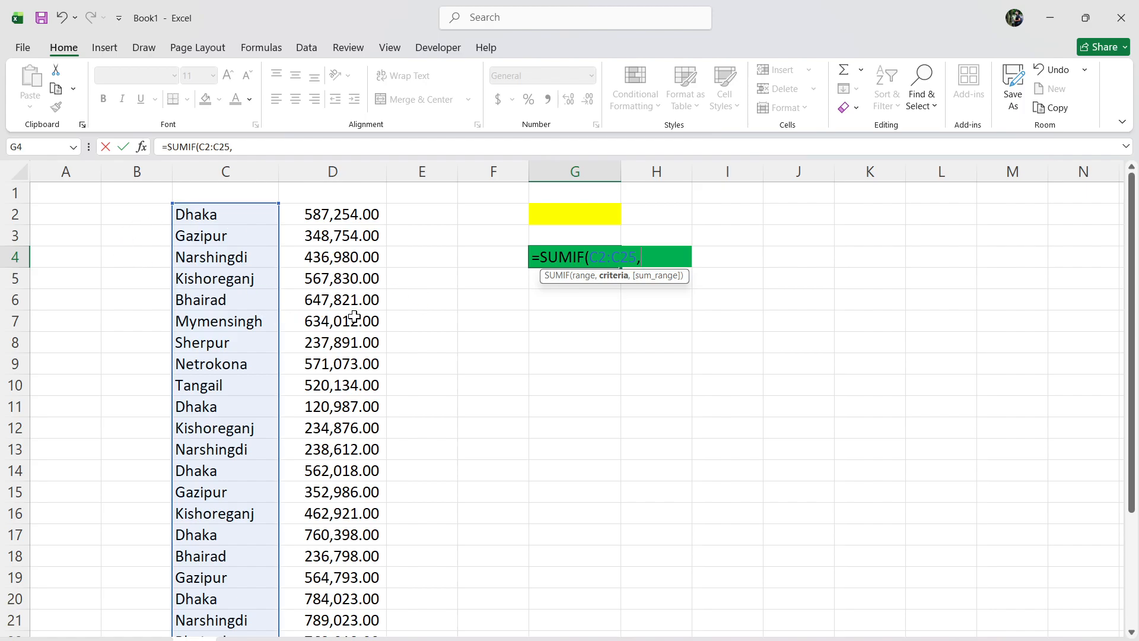
click(576, 218)
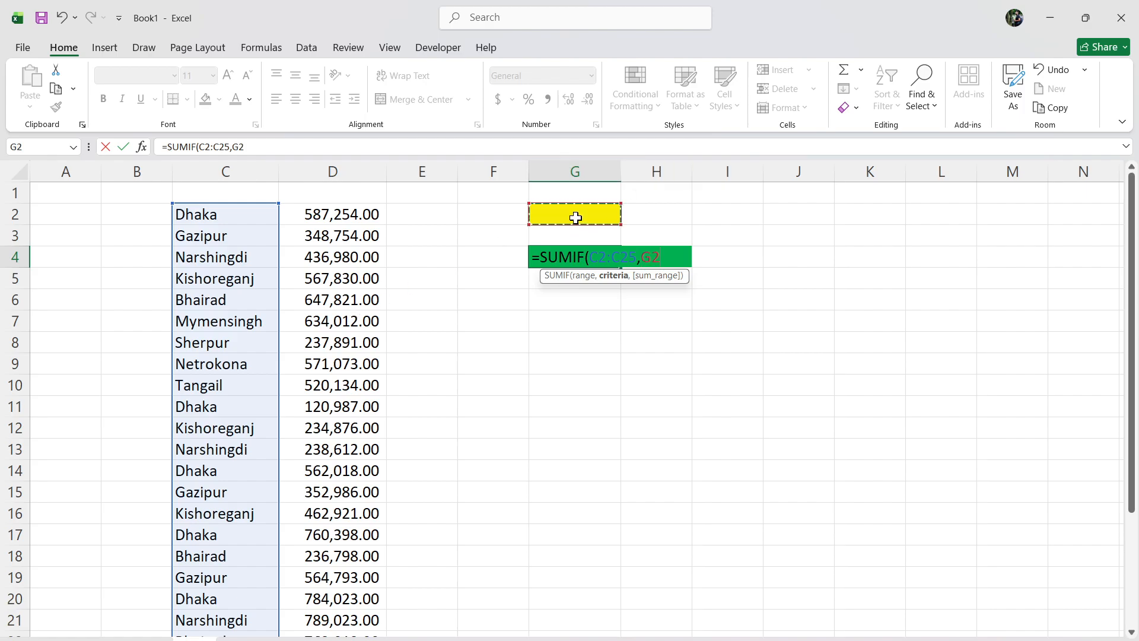
text(,)
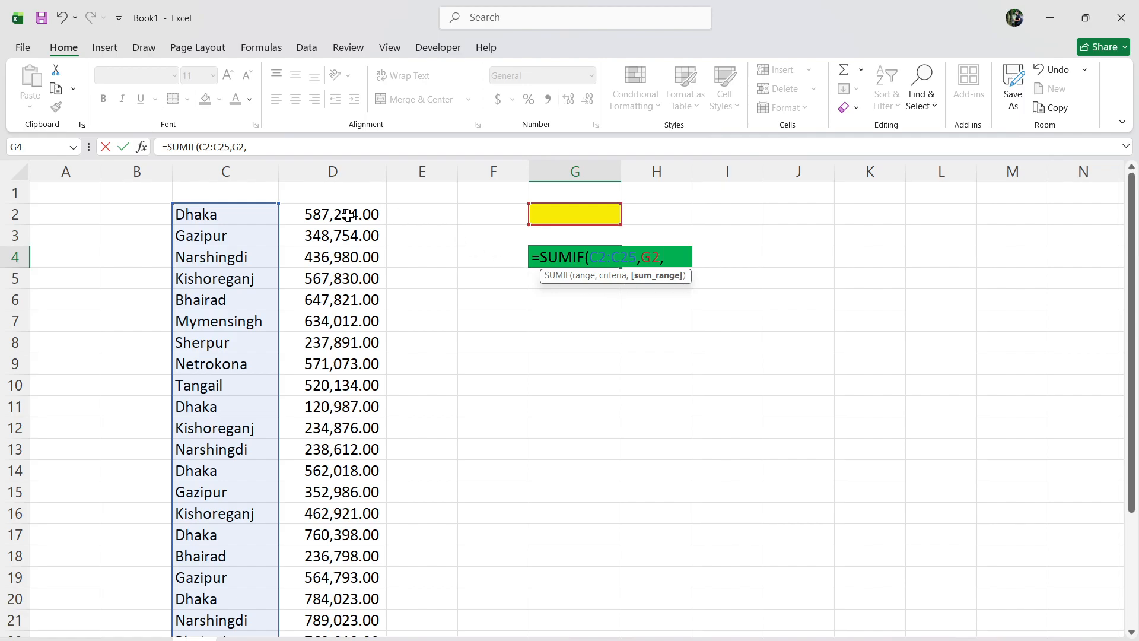
drag(348, 215, 334, 598)
scroll(480, 416, up, 2)
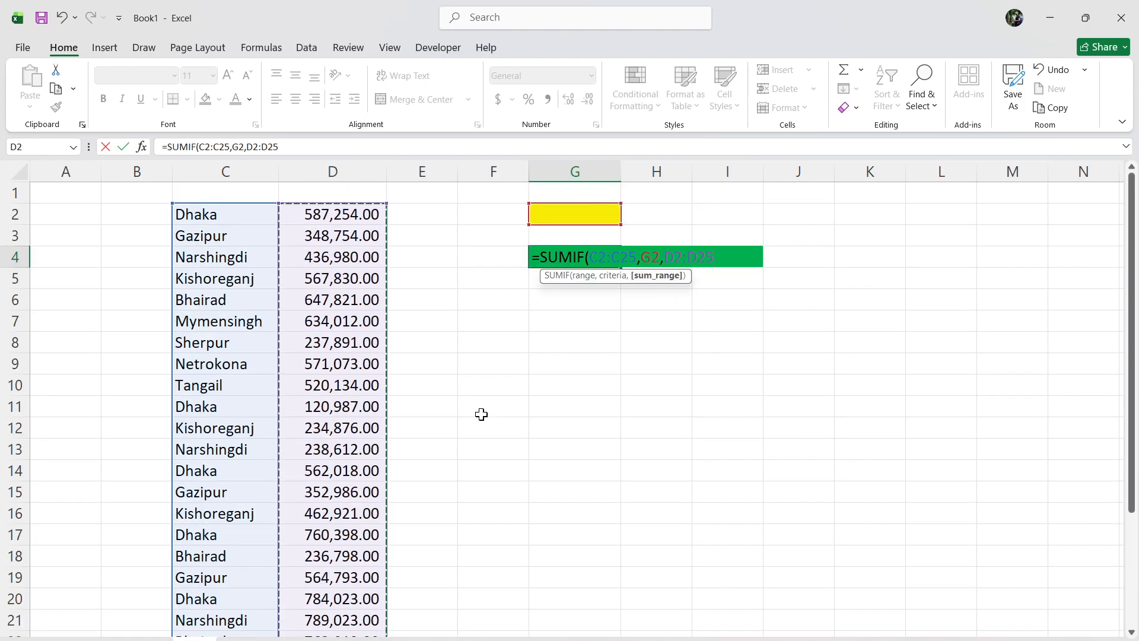
text())
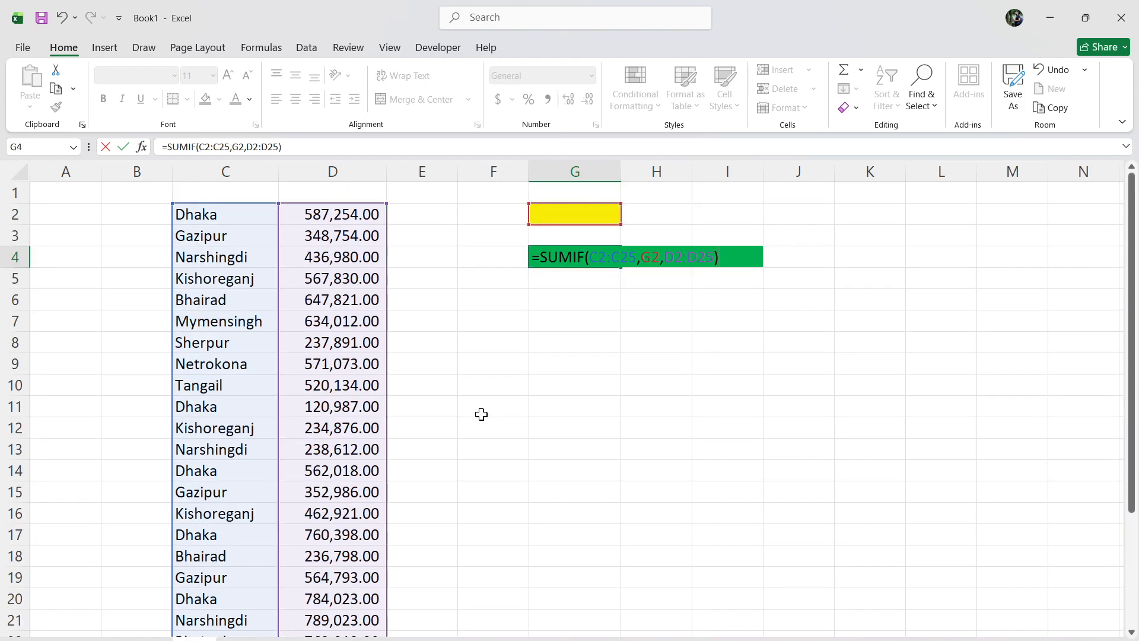
key(Return)
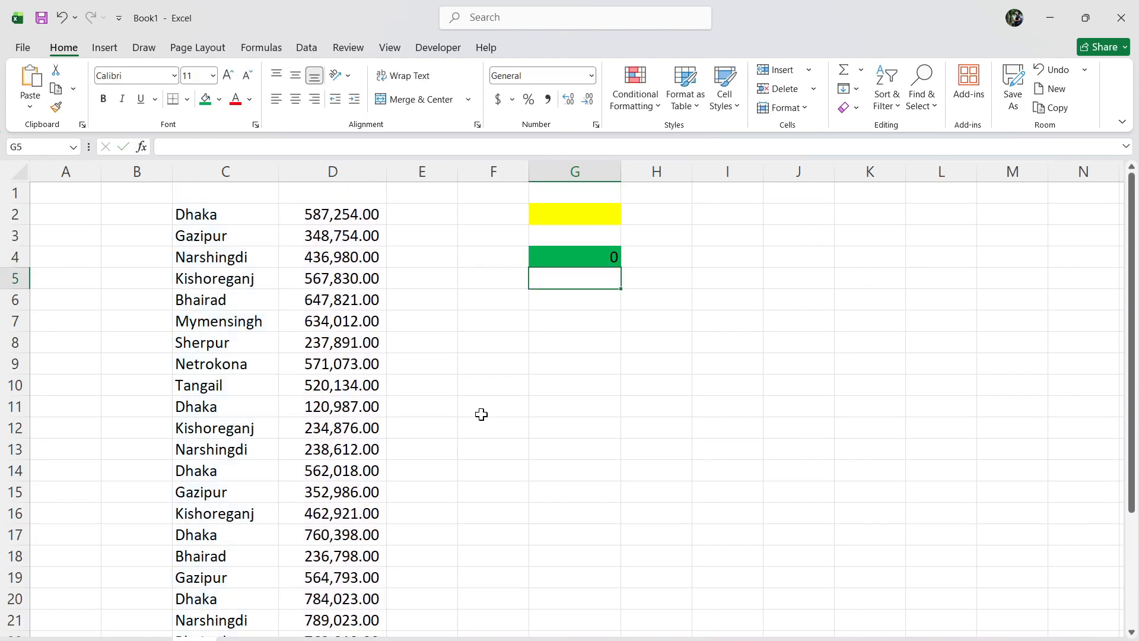
Test the SUMIF formula by choosing Kishoreganj, followed by Gazipur, from the drop-down list in cell G2.
click(577, 254)
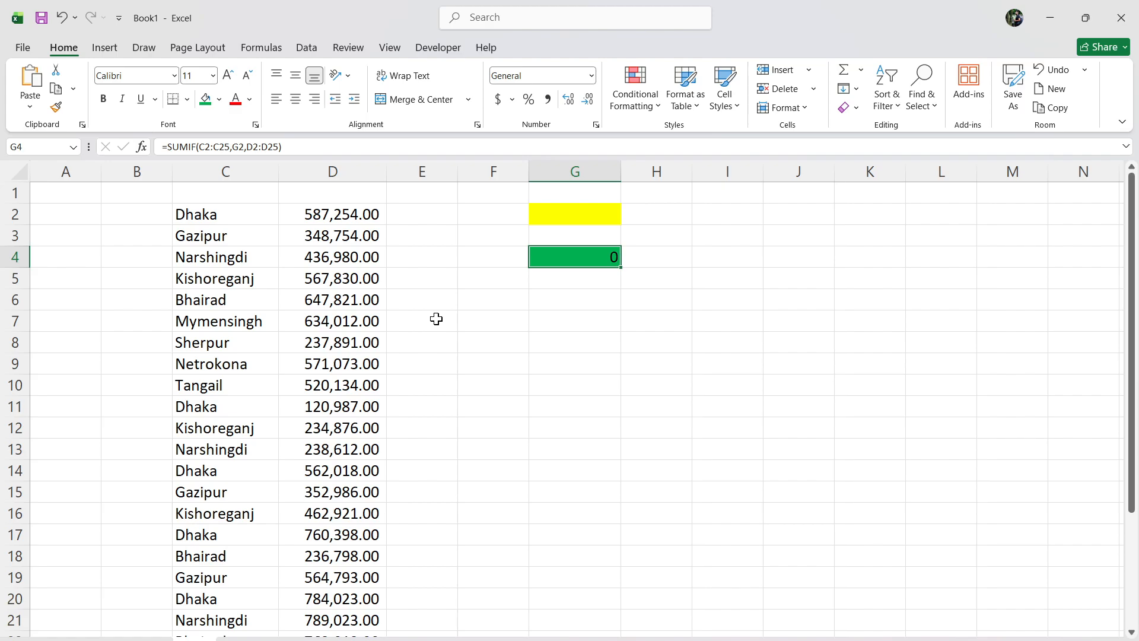
click(563, 213)
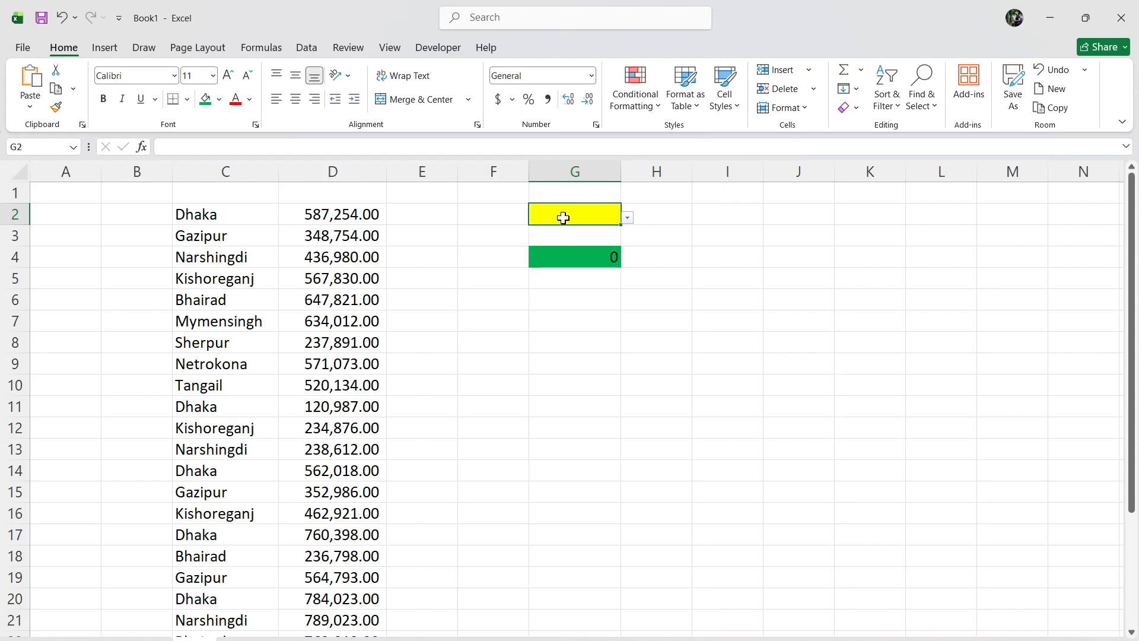
click(581, 261)
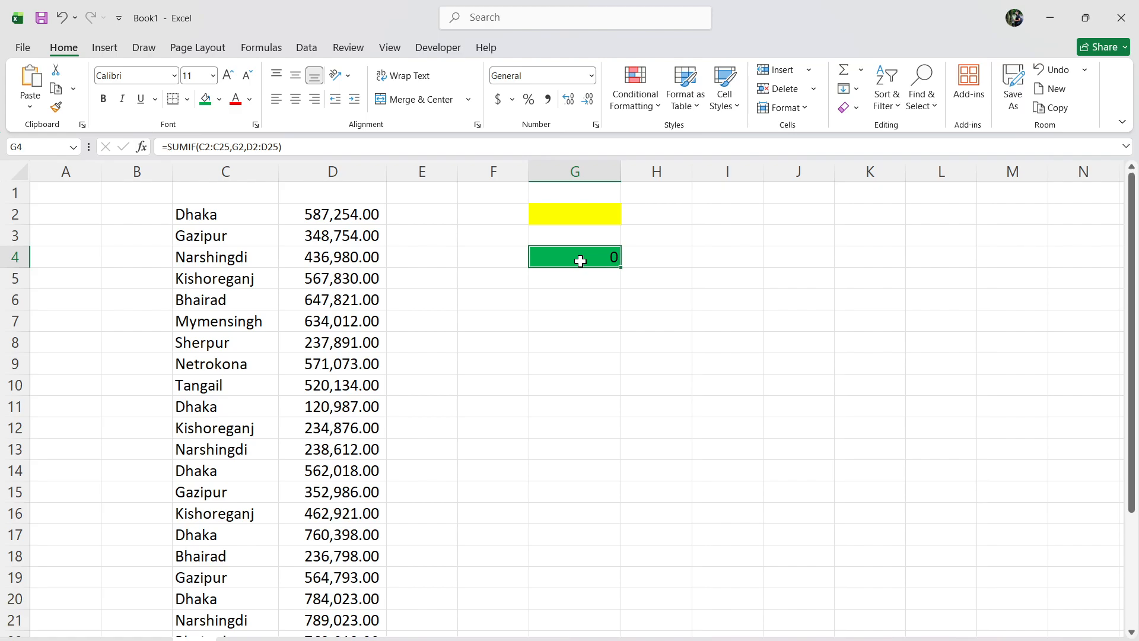
click(604, 215)
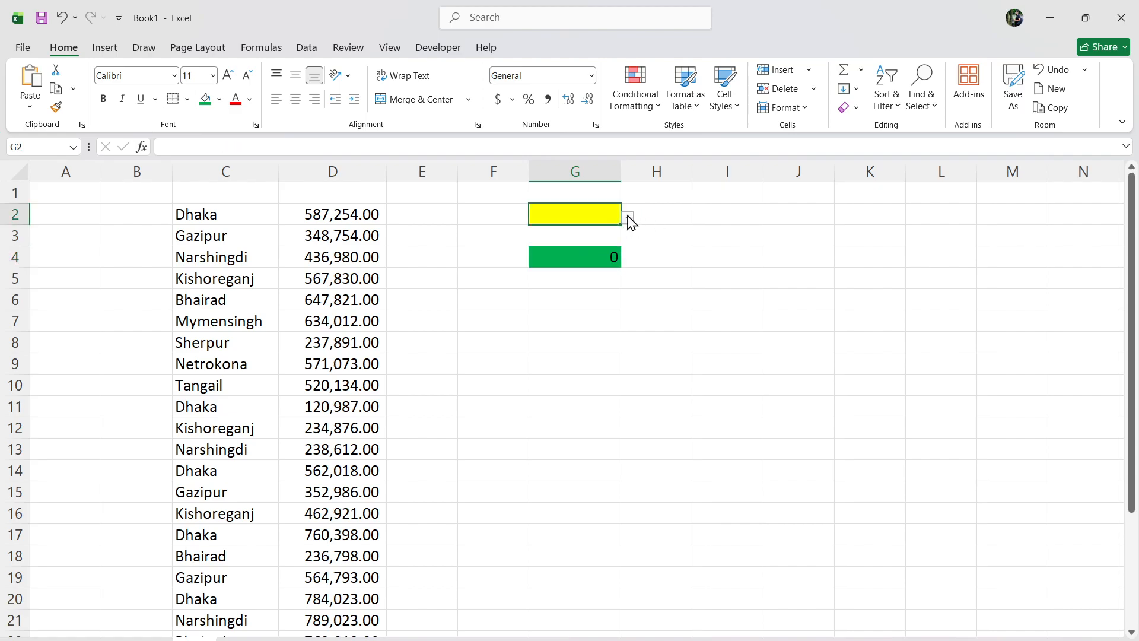
click(629, 219)
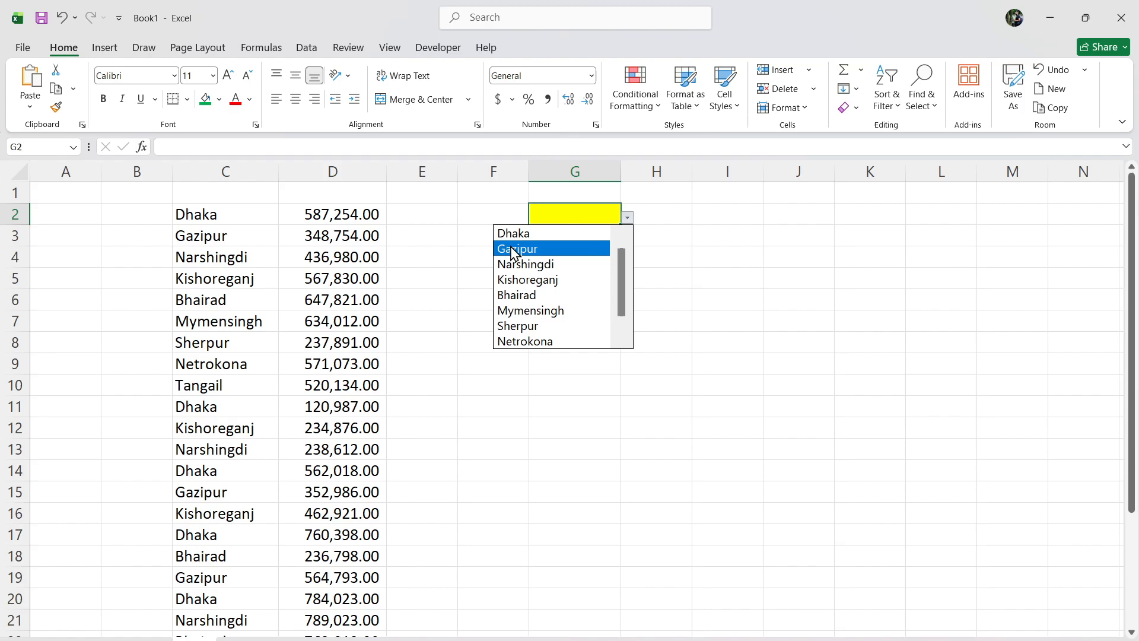
click(517, 282)
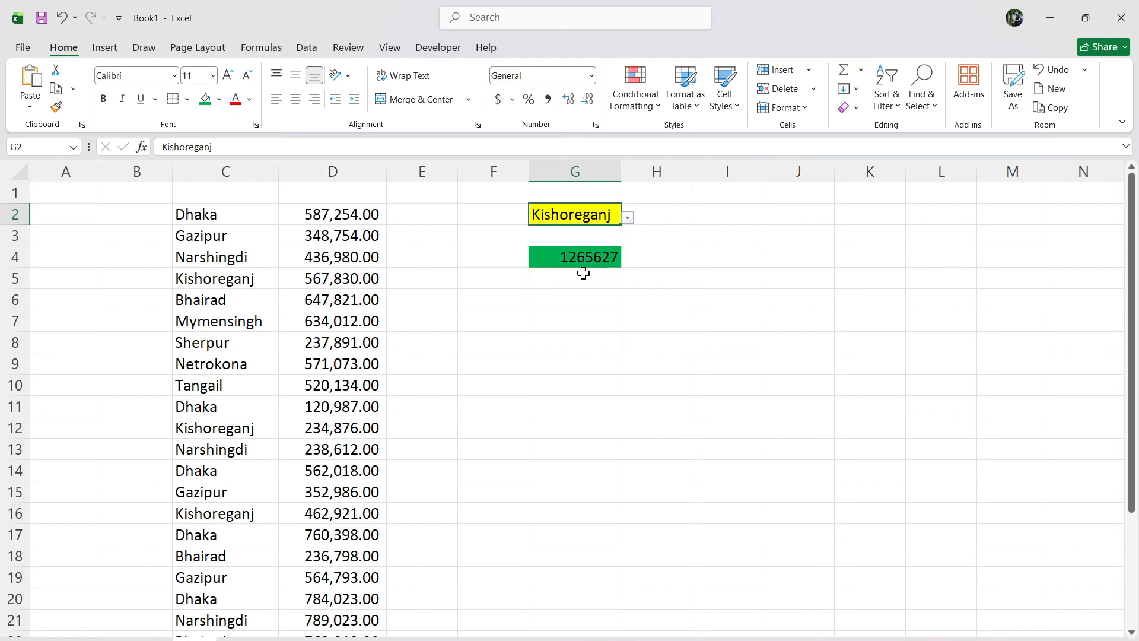
click(628, 219)
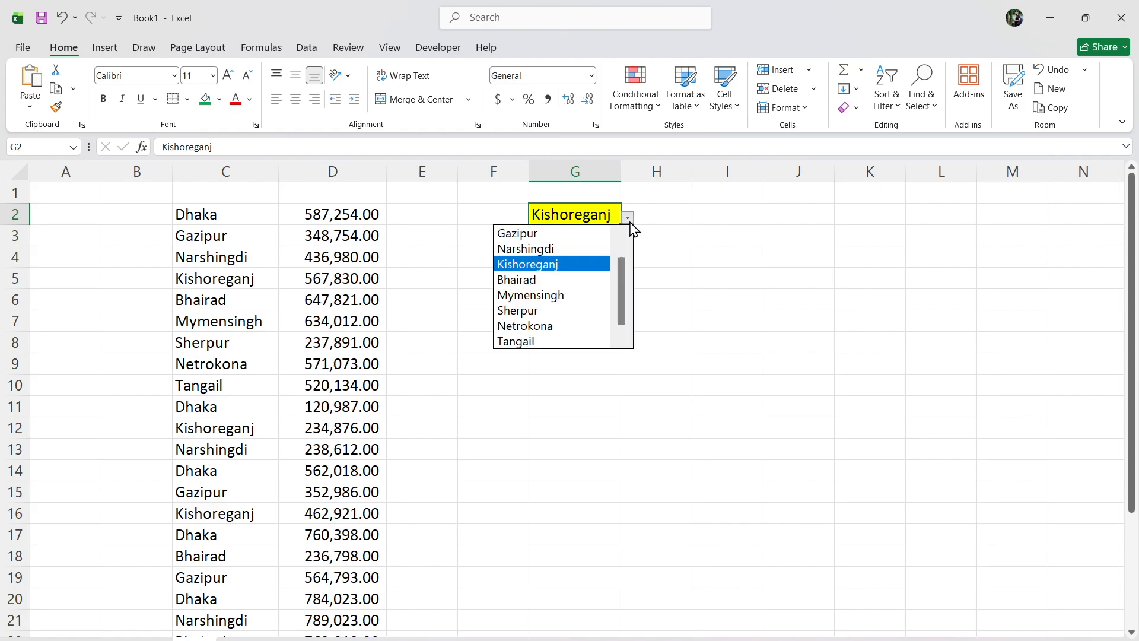
click(528, 233)
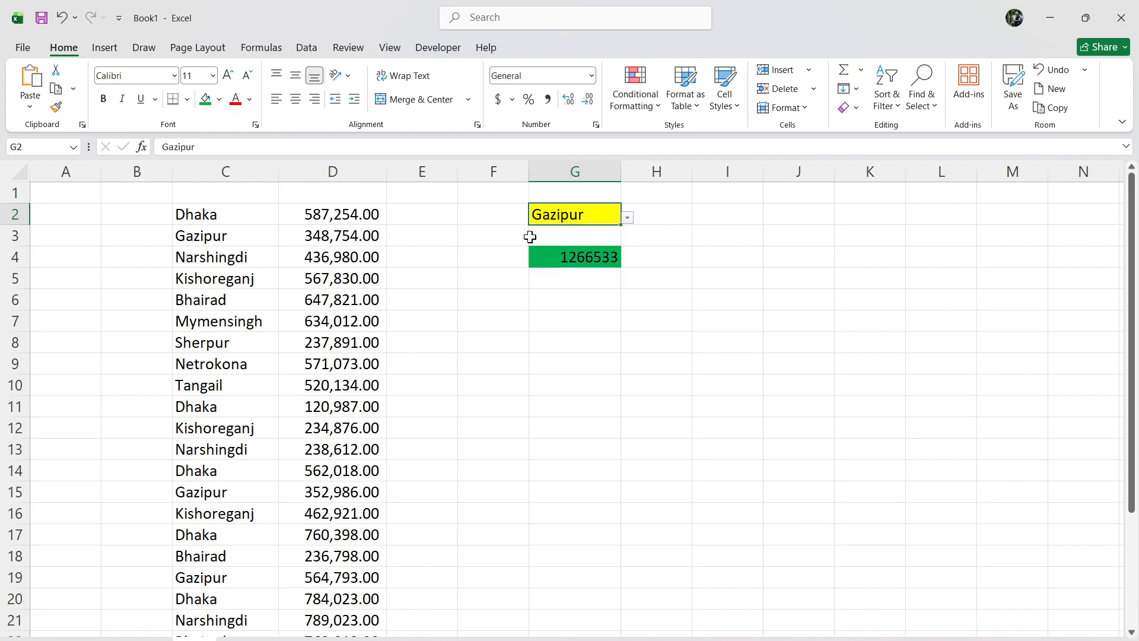
Apply the comma number style to the total in G4 and widen column G enough to fit it.
click(562, 259)
click(547, 100)
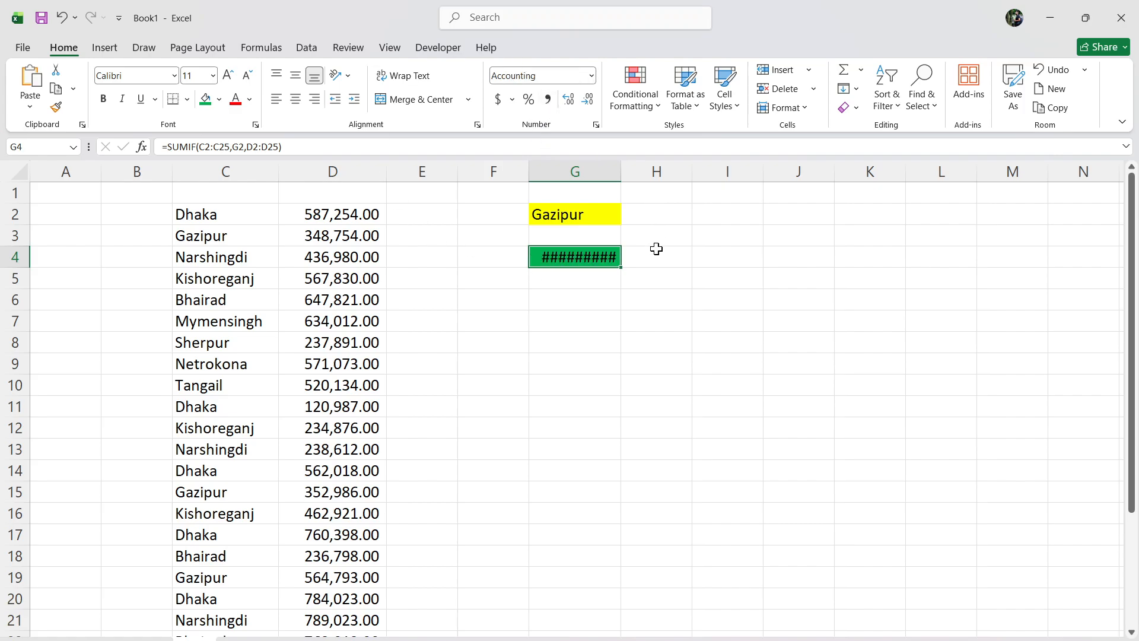
drag(622, 172, 639, 173)
click(656, 257)
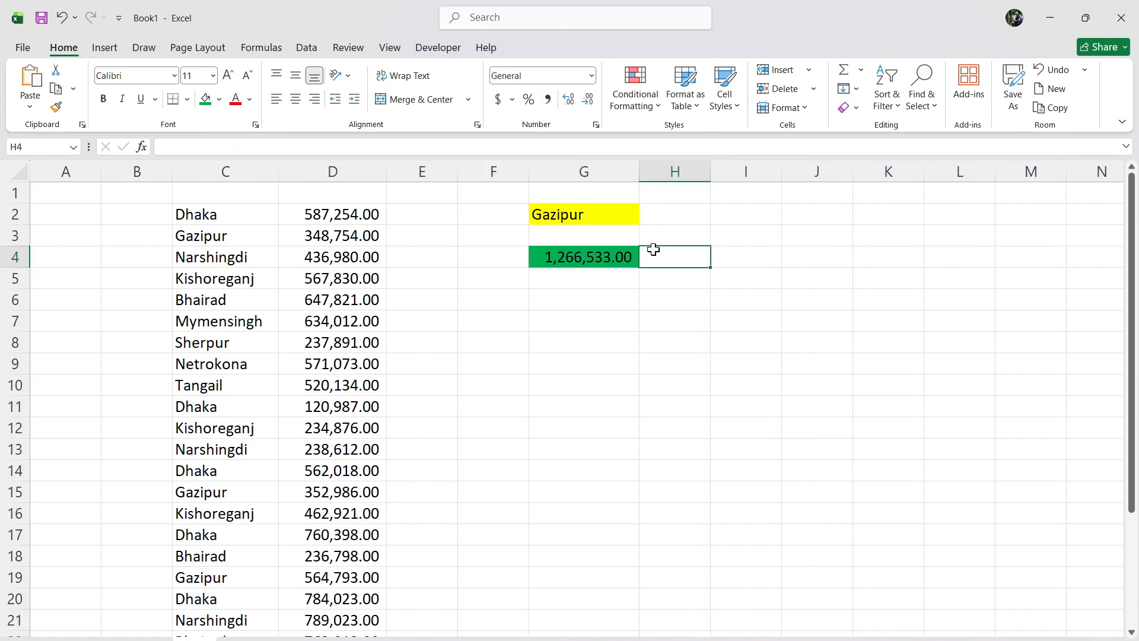
Test the total in G4 by choosing Mymensingh, Netrokona and finally Dhaka from the drop-down list in G2.
click(617, 213)
click(645, 219)
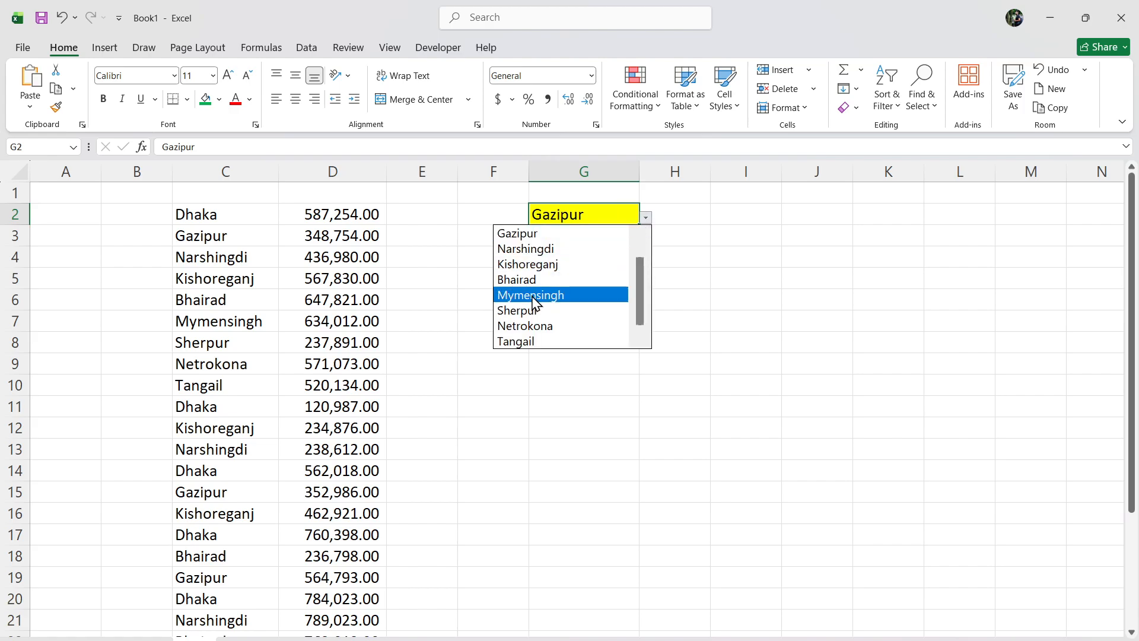
click(559, 295)
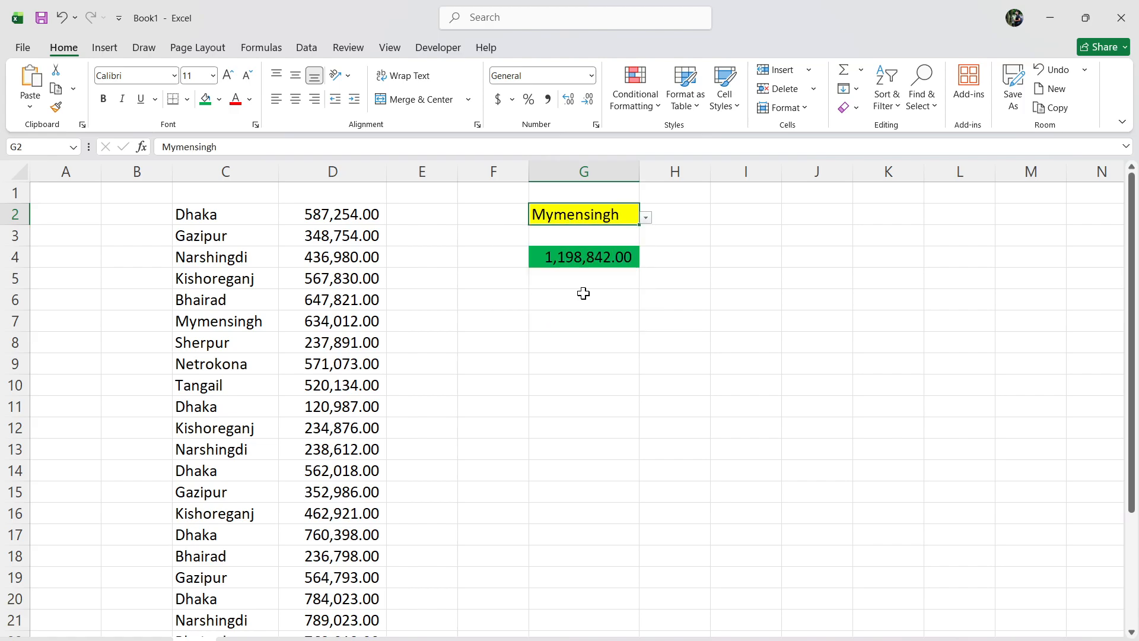
click(646, 219)
click(509, 329)
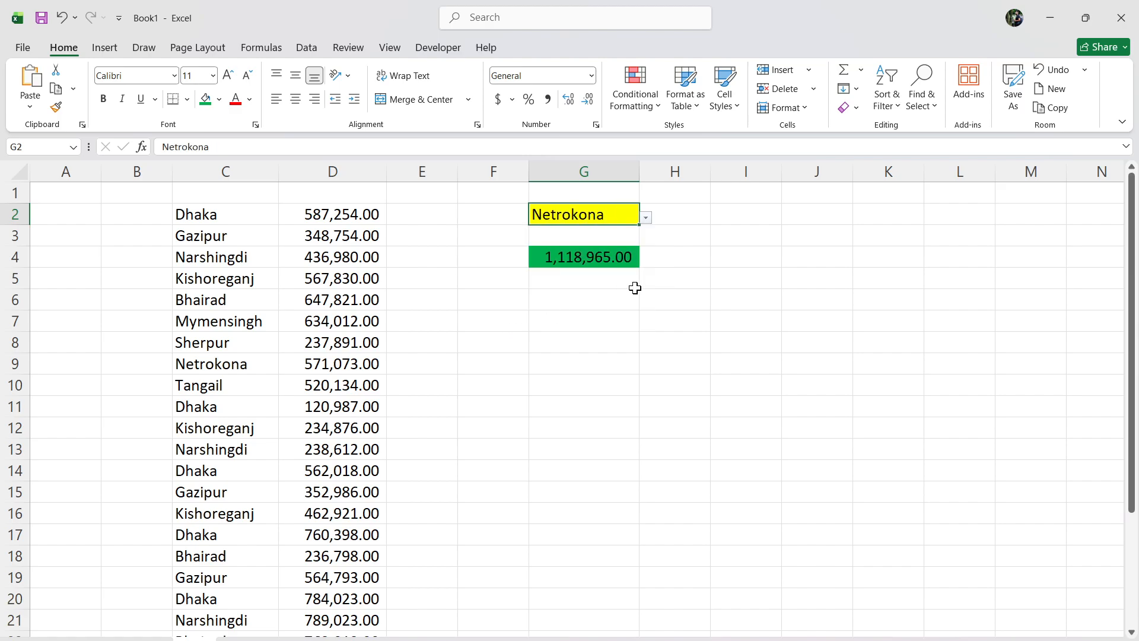
click(646, 219)
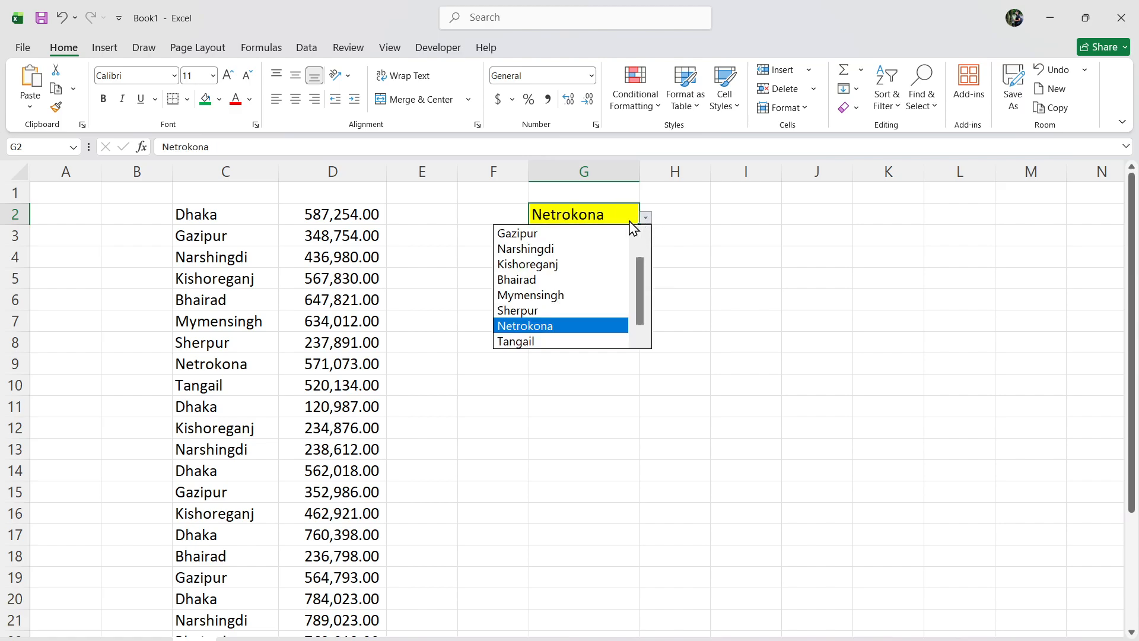
scroll(635, 284, up, 1)
click(554, 233)
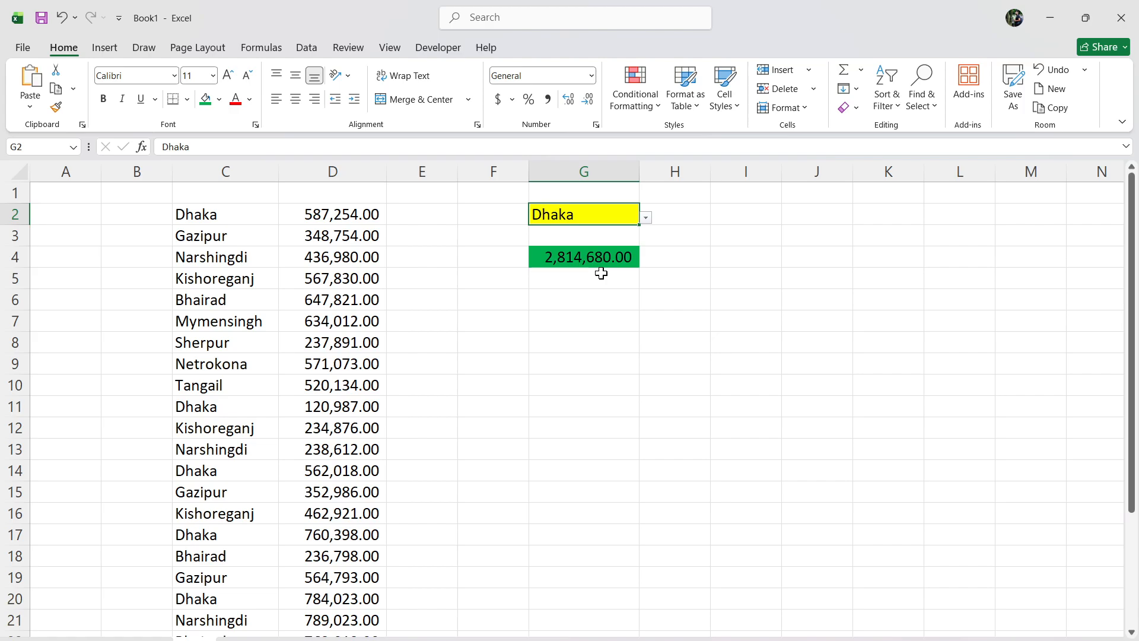
Fill cell G6 with the standard light blue color.
click(594, 297)
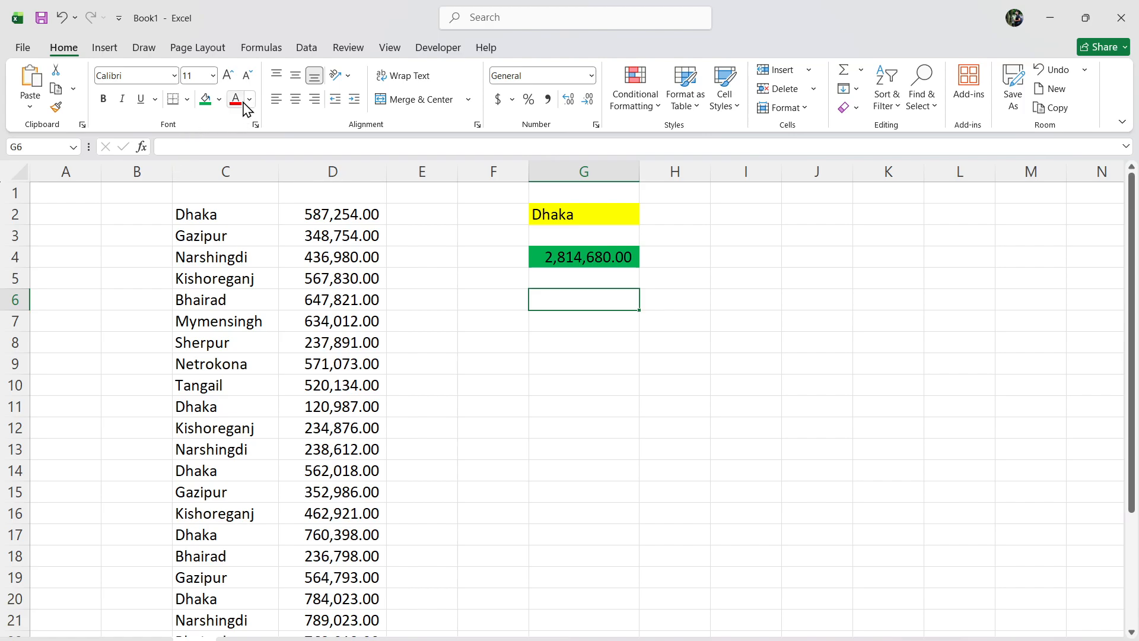
click(219, 99)
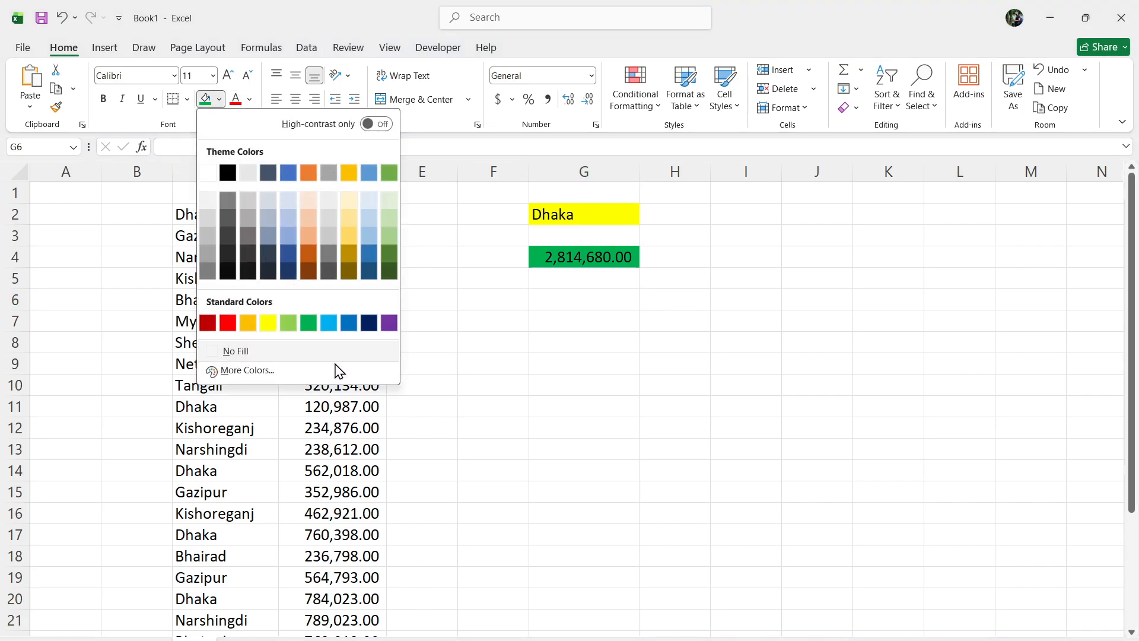
click(329, 323)
click(663, 386)
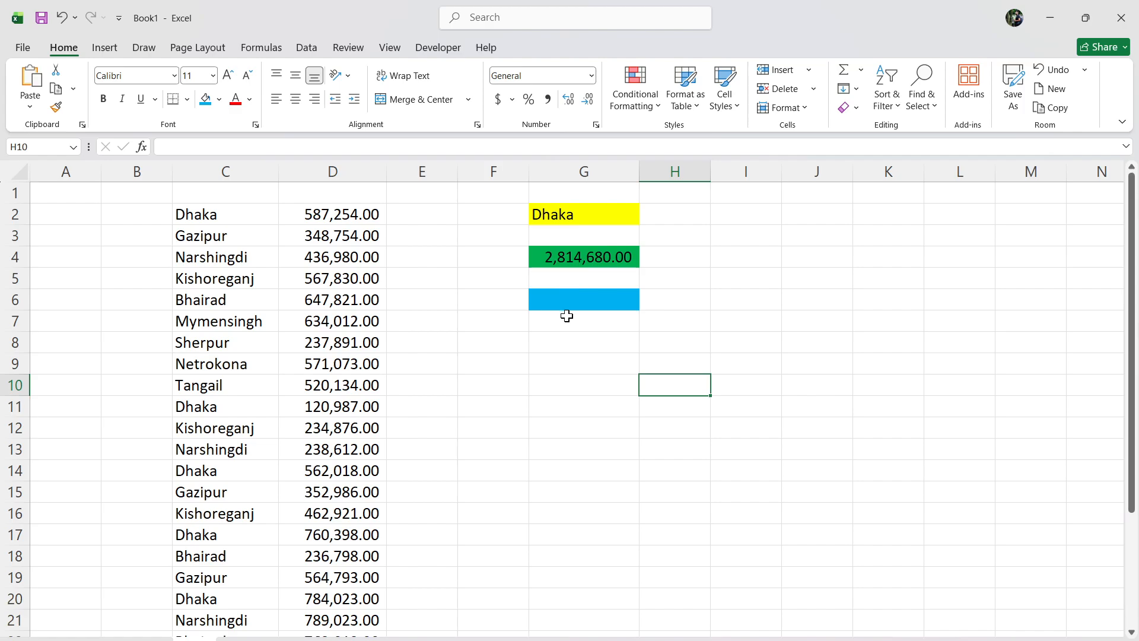
Review the city names in C2:C25 for repeated entries.
click(573, 299)
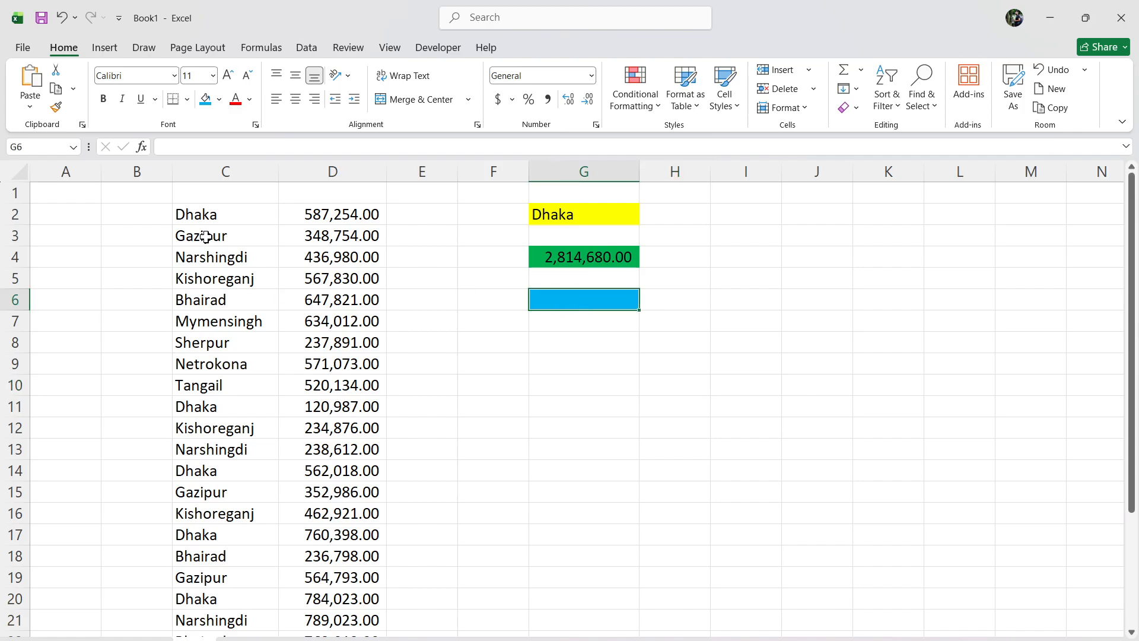
drag(206, 221, 229, 602)
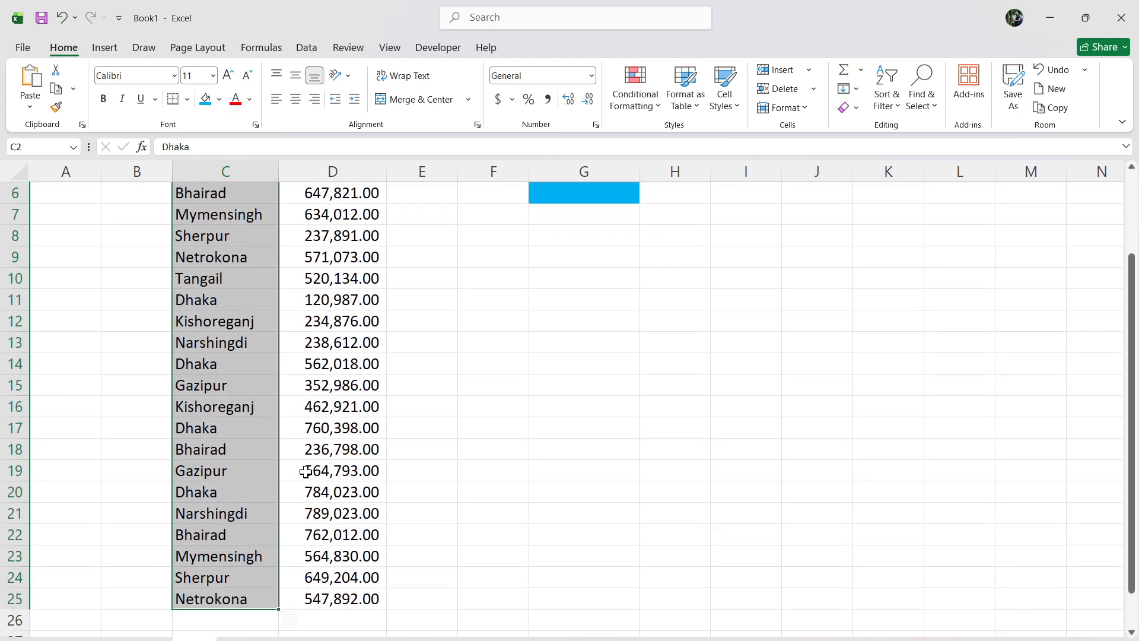
scroll(305, 471, up, 2)
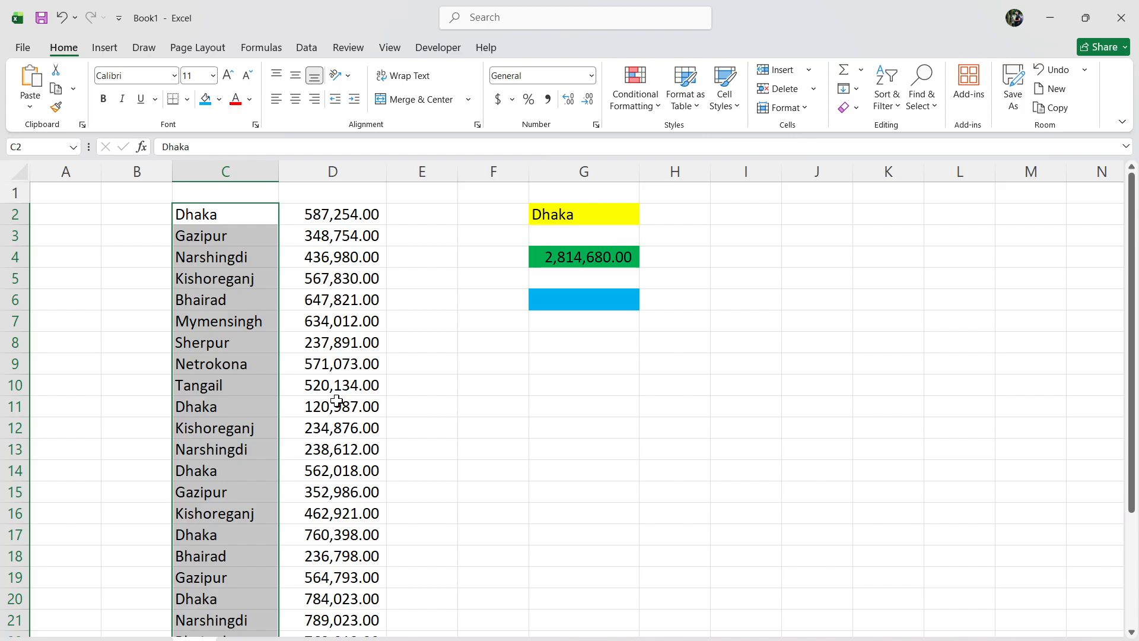
scroll(202, 367, down, 3)
scroll(207, 402, up, 3)
click(570, 343)
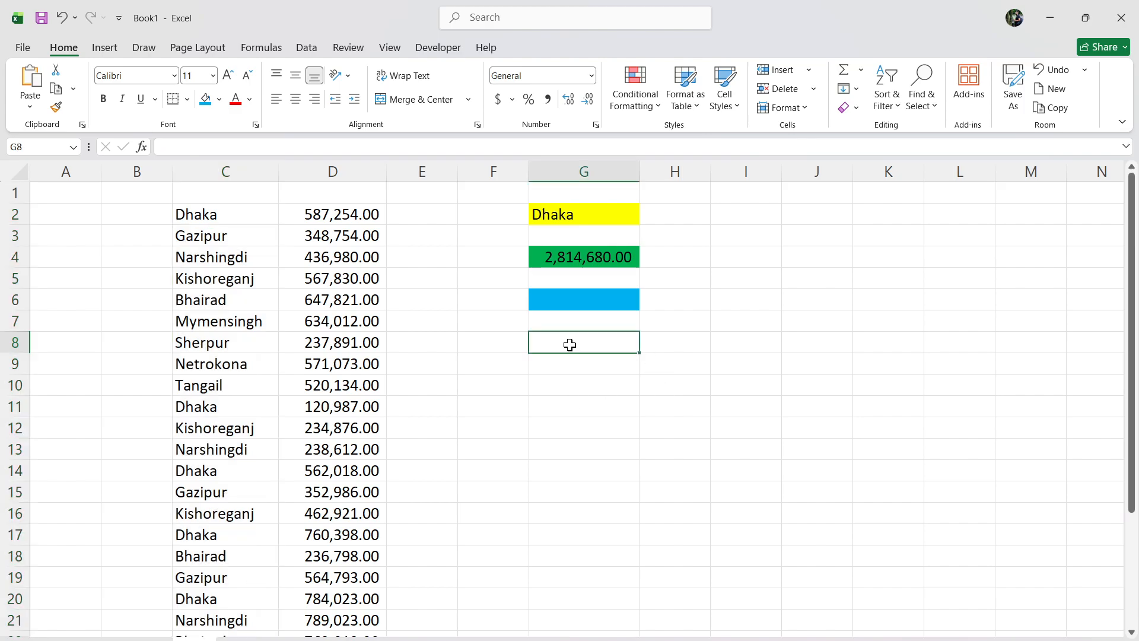
Begin a COUNTIF formula in the blue cell G6.
click(575, 298)
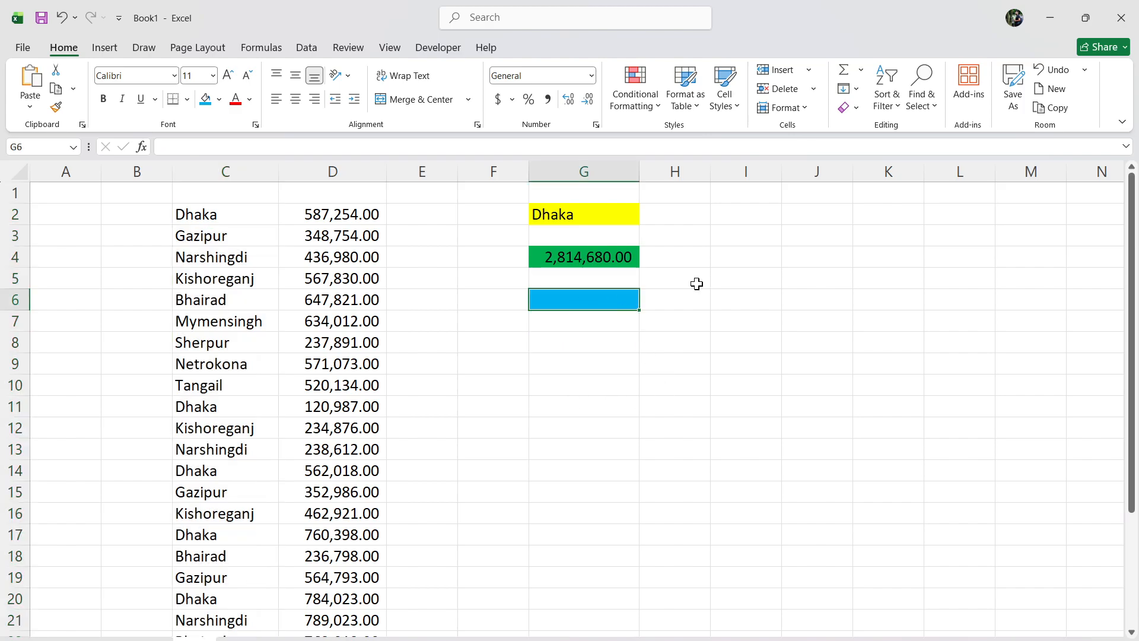
text(=c)
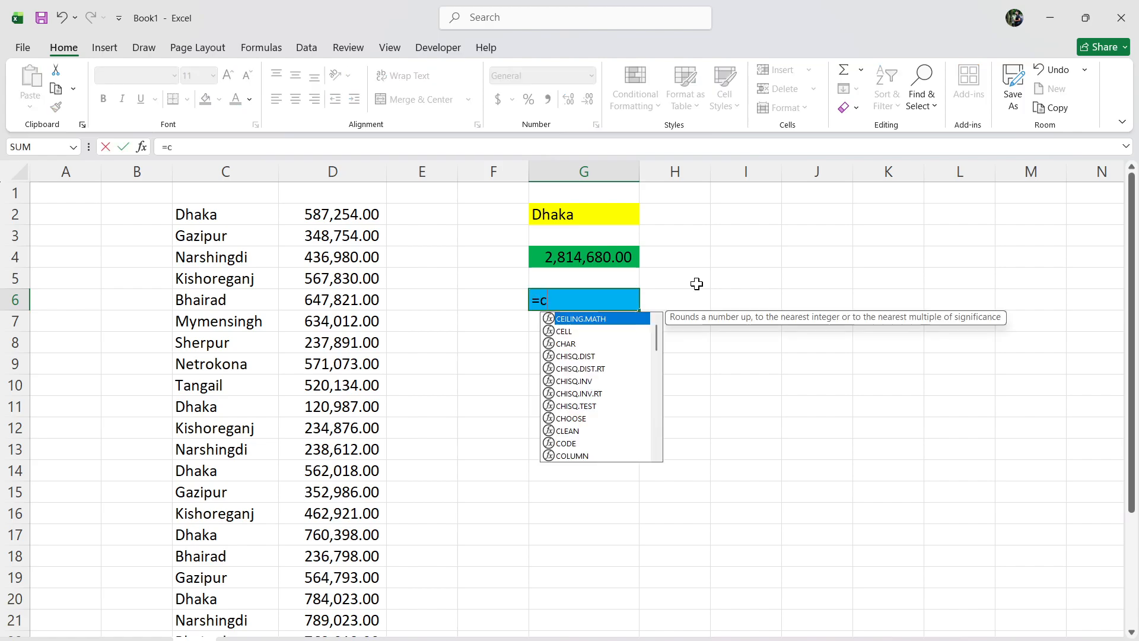
text(ount)
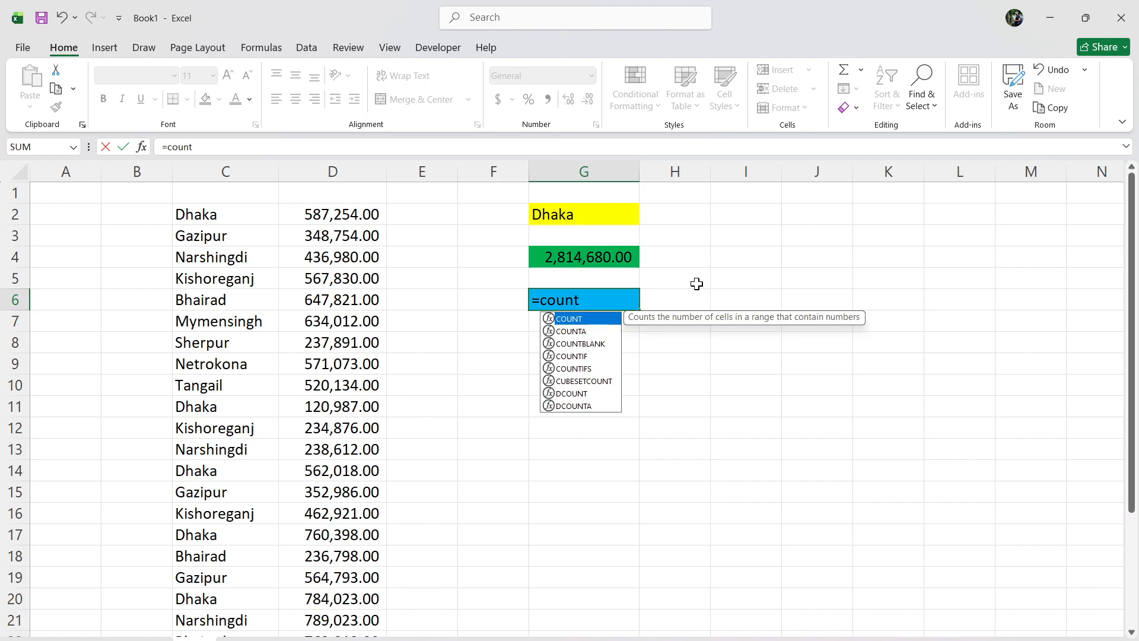
text(i)
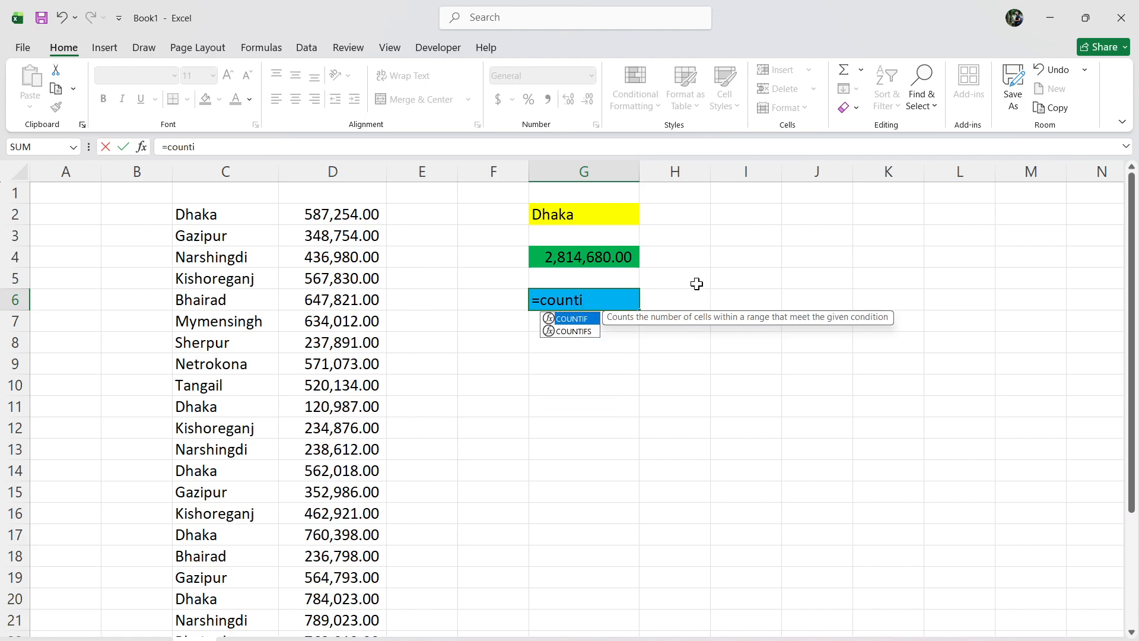
key(Tab)
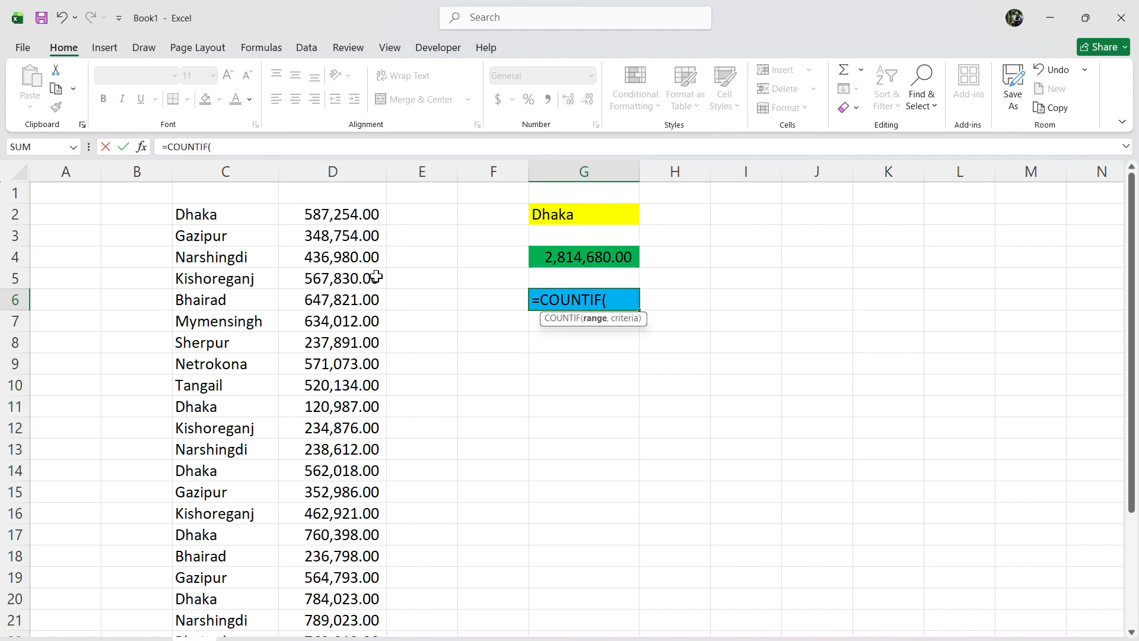
Give the COUNTIF formula C2:C25 as the range and "Dhaka" in quotation marks as the criteria.
drag(262, 216, 215, 560)
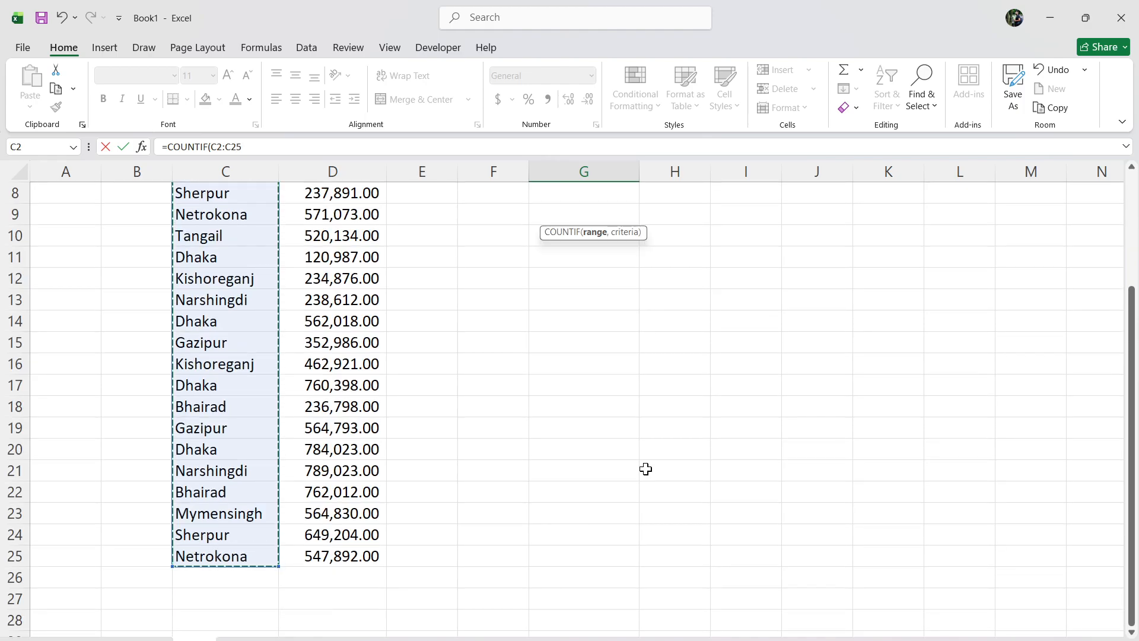
scroll(646, 468, up, 3)
text(,"D)
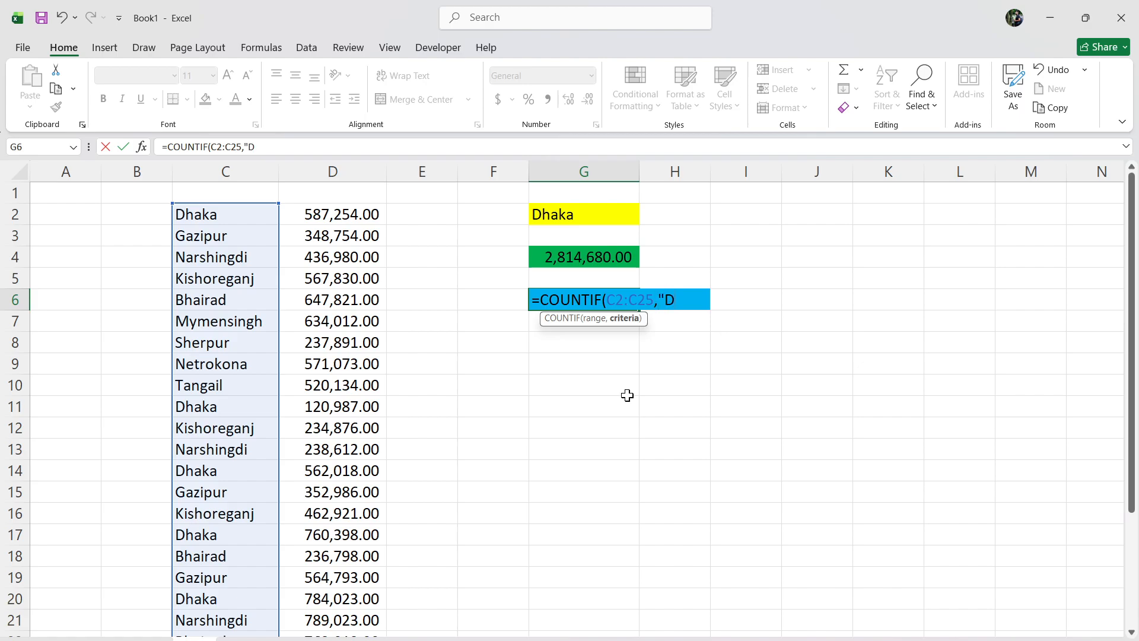
text(")
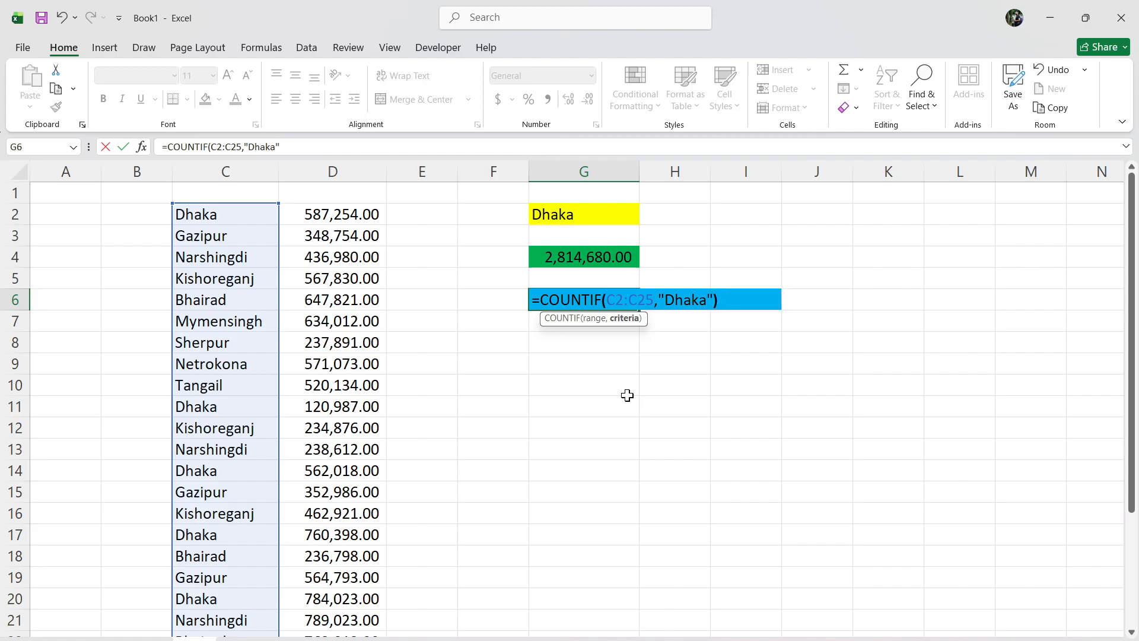
text())
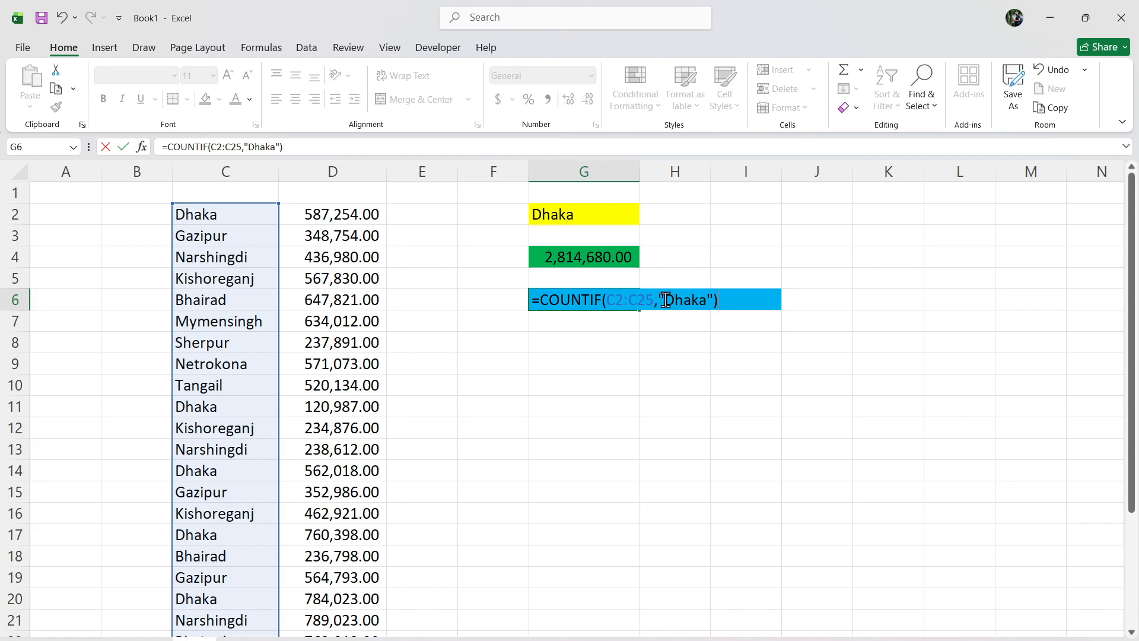
Try the COUNTIF formula in G6 with the quotation marks around Dhaka removed.
click(714, 301)
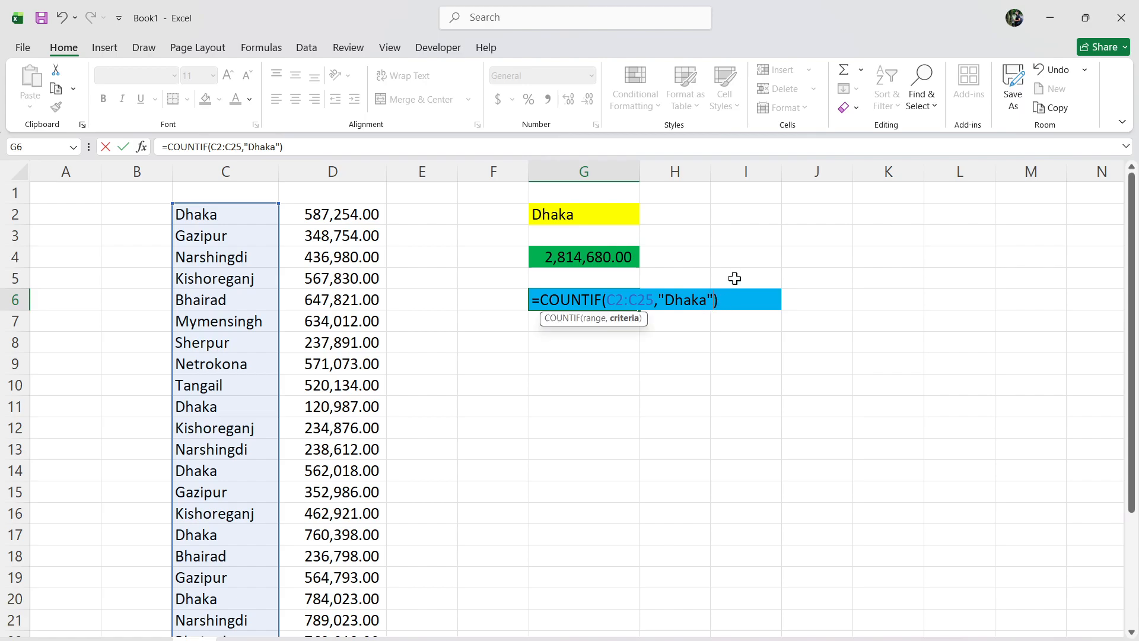
key(BackSpace)
key(BackSpace)
key(Return)
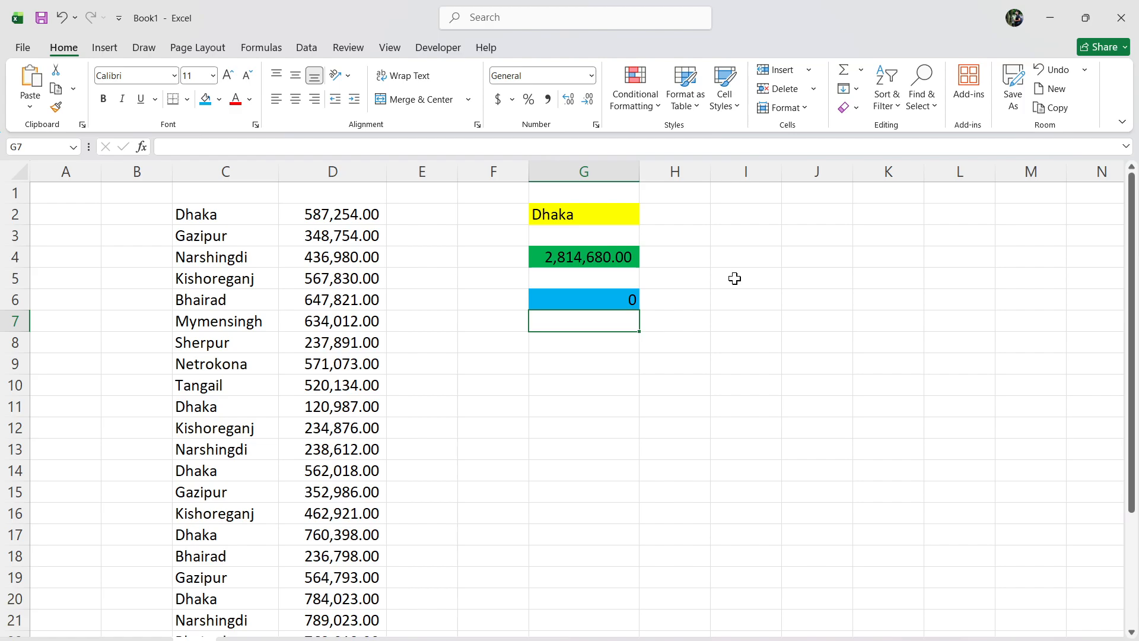
Correct the formula in G6 to =COUNTIF(C2:C25,"Dhaka") by restoring the quotation marks around the city.
click(617, 298)
click(241, 146)
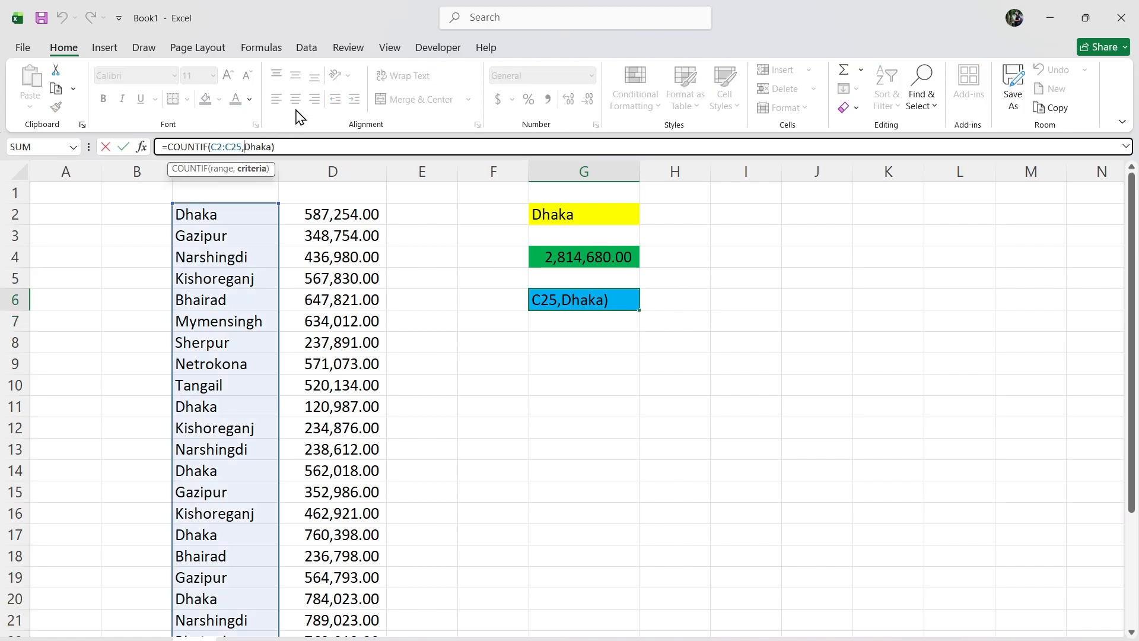
text(")
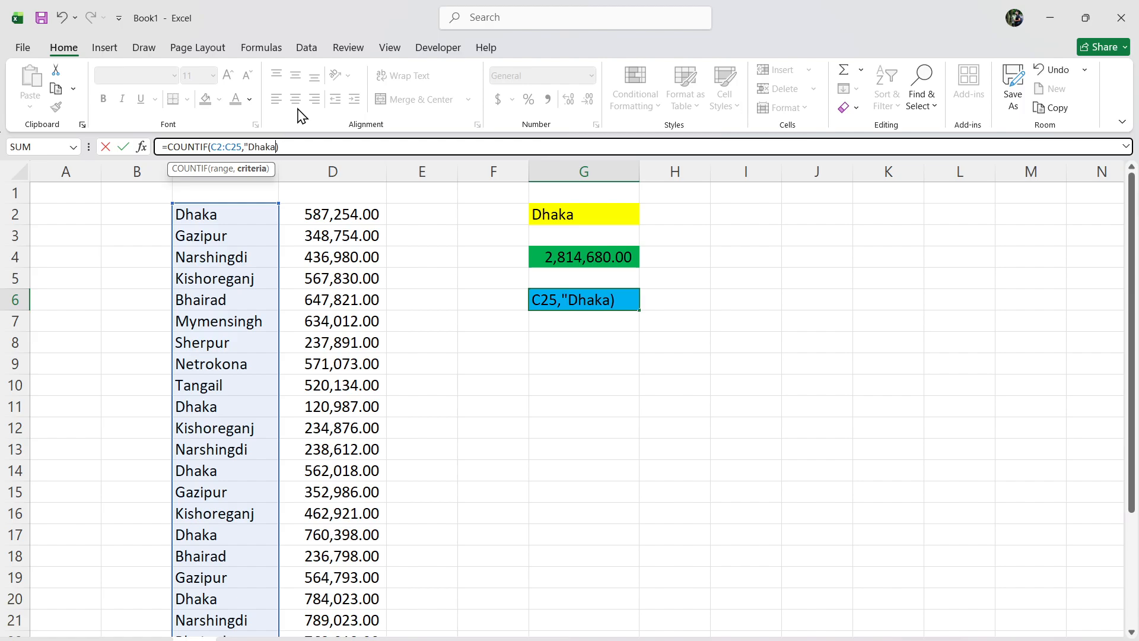
text(")
key(Return)
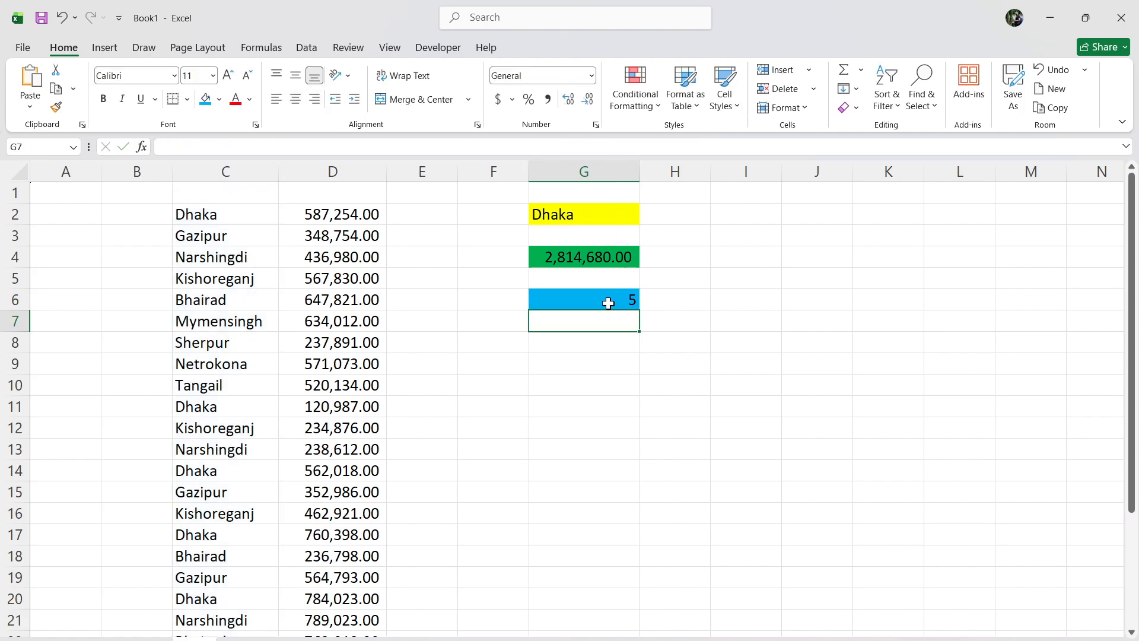
Highlight the first two Dhaka entries, cells C2 and C11, with the standard yellow fill.
click(217, 215)
click(219, 99)
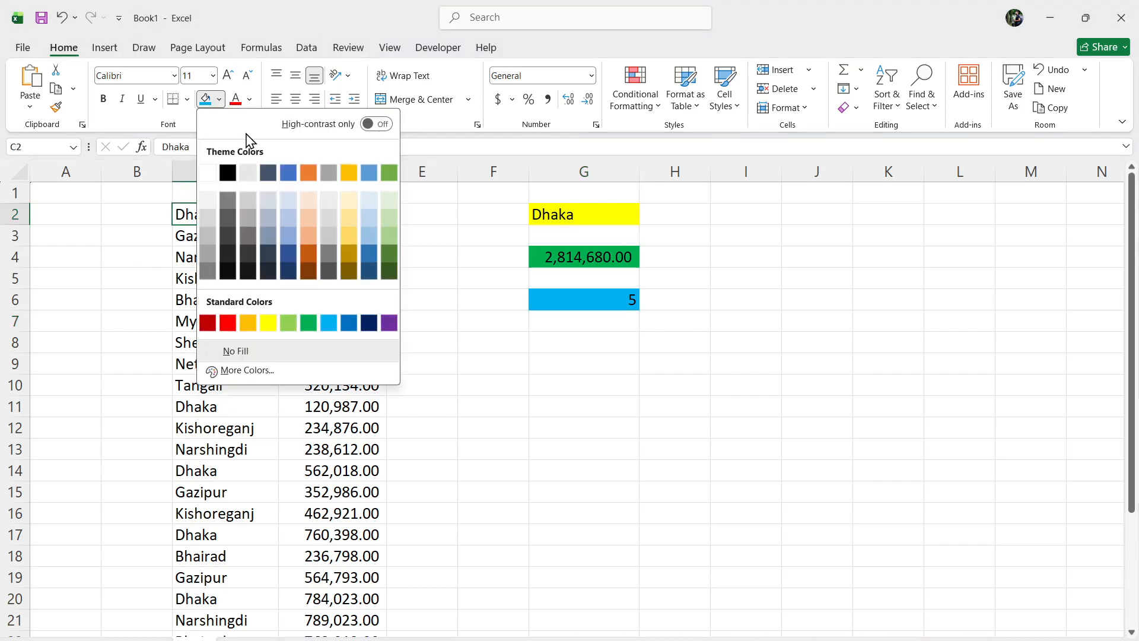
click(268, 322)
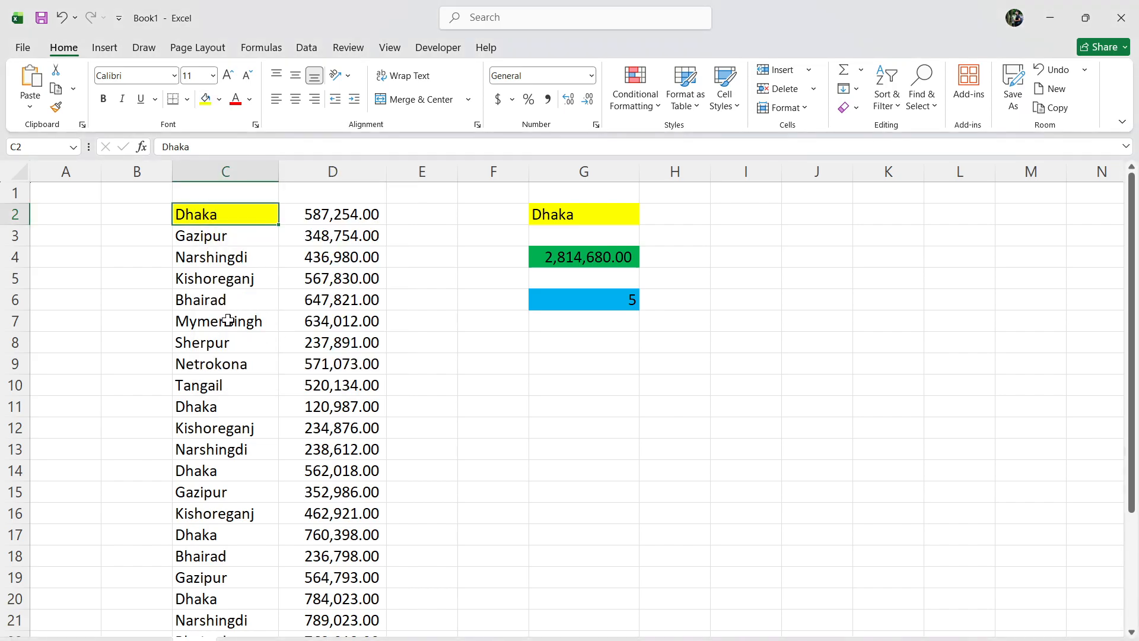
click(222, 409)
click(206, 100)
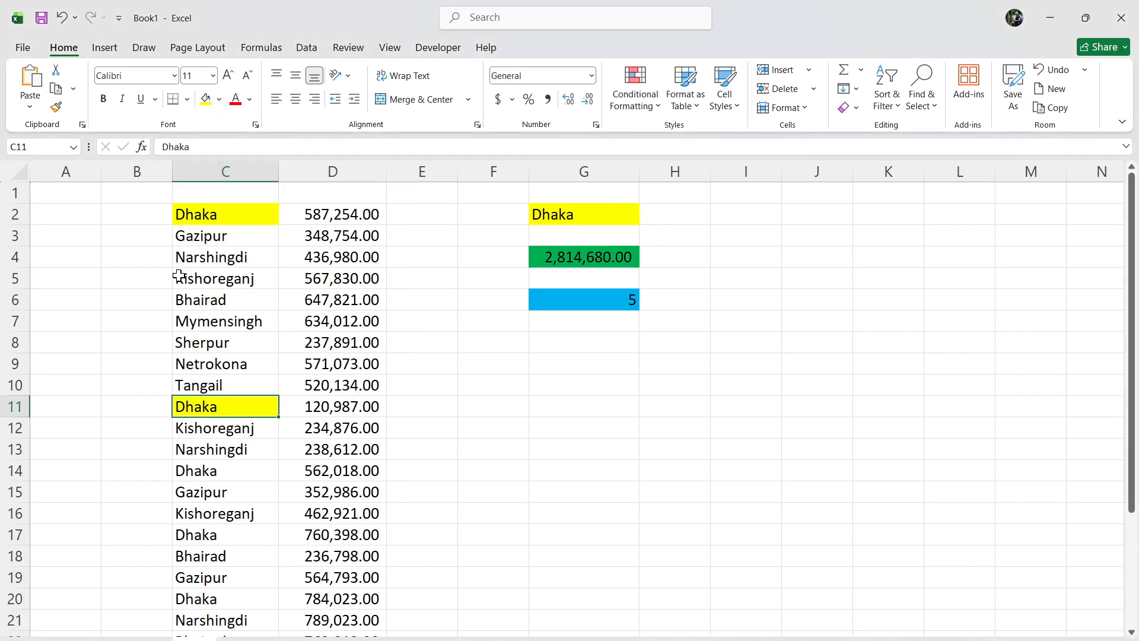
Highlight the remaining Dhaka entries in C14, C17 and C20 together with the yellow fill.
scroll(179, 276, down, 2)
click(220, 383)
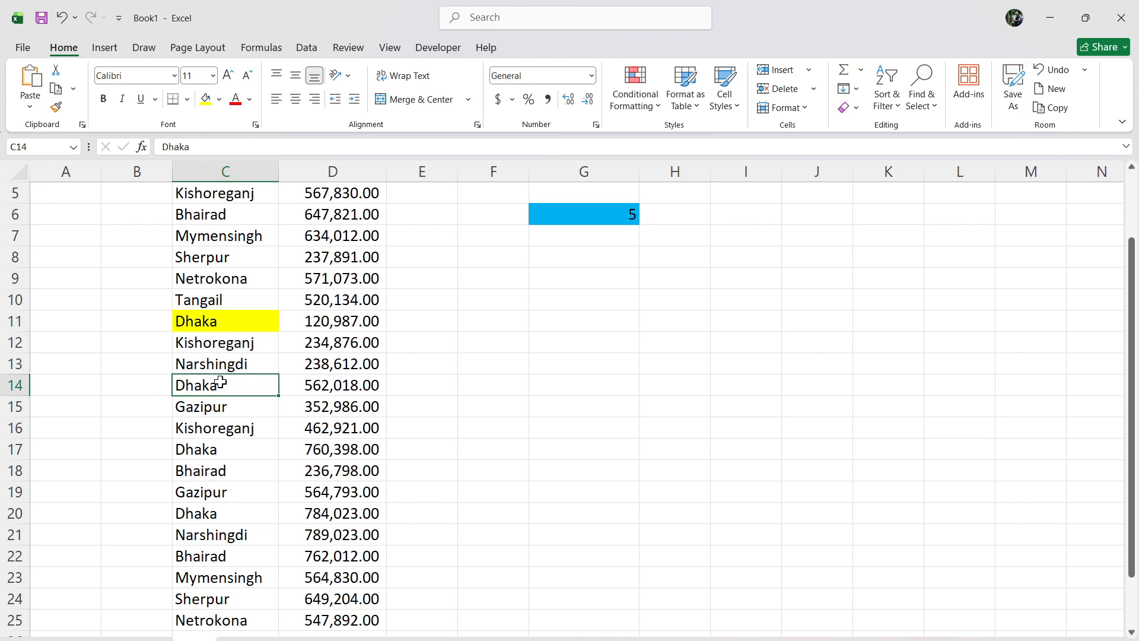
scroll(220, 383, down, 2)
ctrl+click(221, 362)
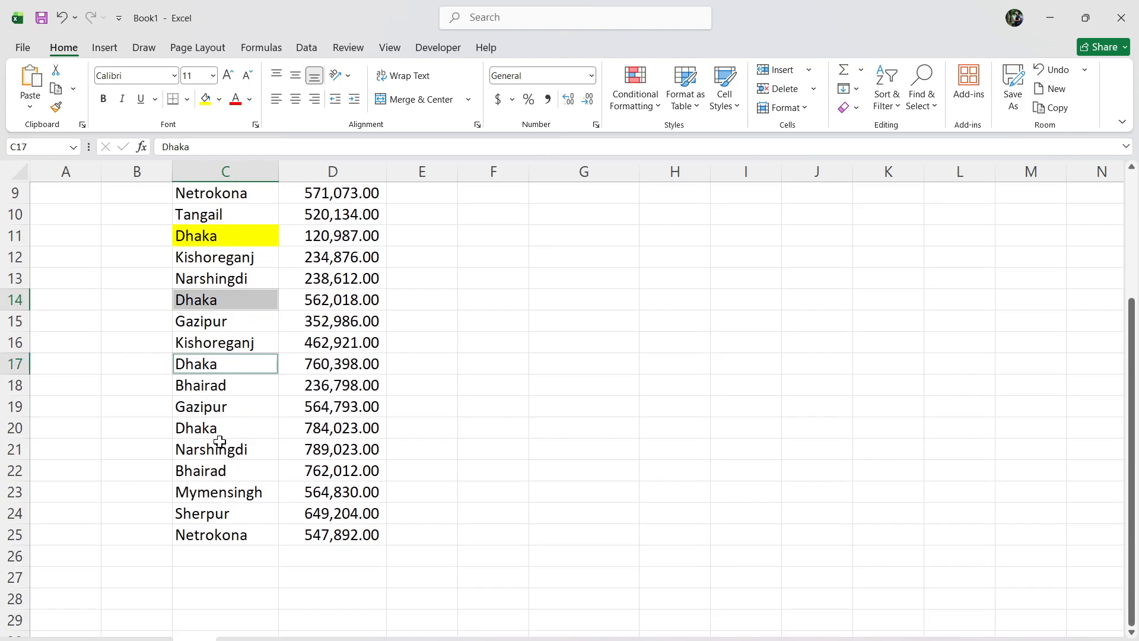
ctrl+click(215, 428)
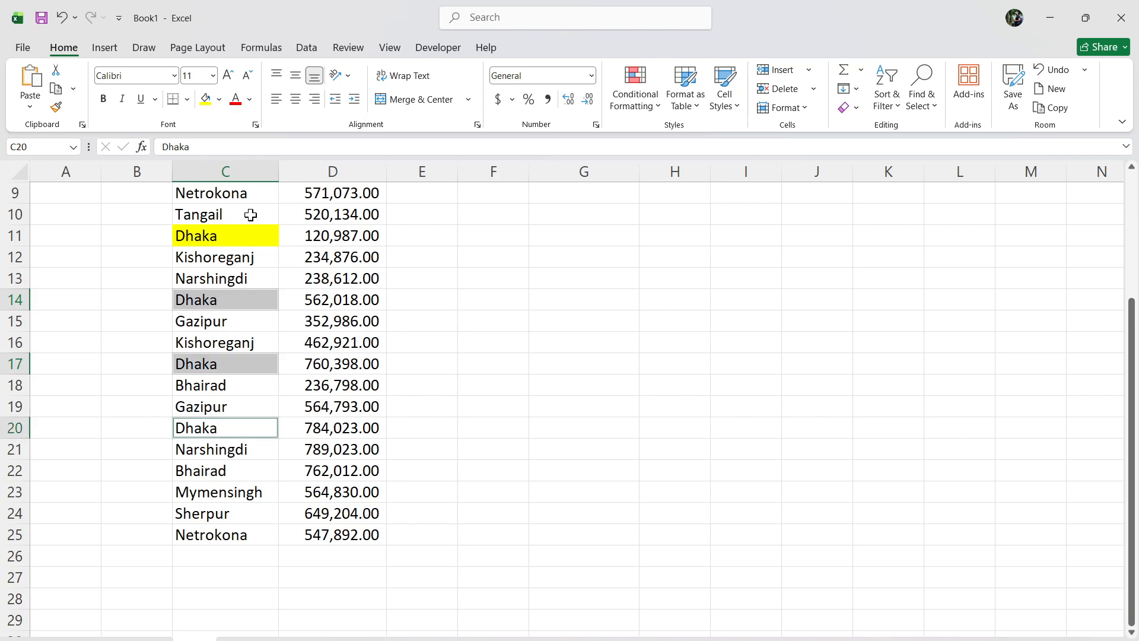
click(207, 100)
click(415, 382)
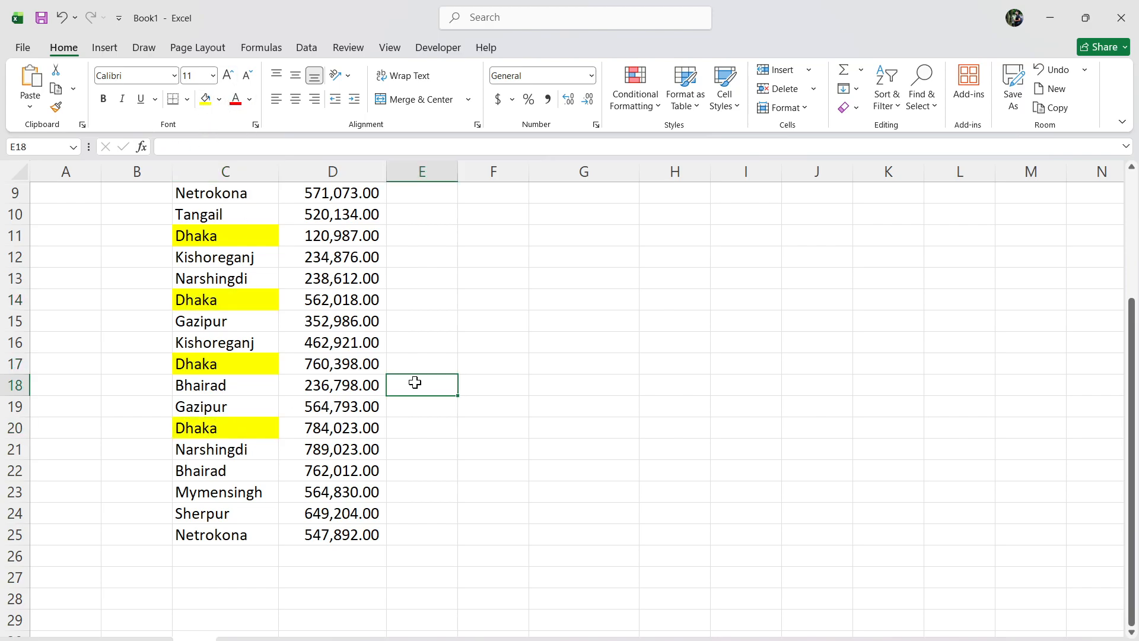
Undo the yellow highlighting of all the Dhaka entries in column C.
scroll(259, 394, up, 3)
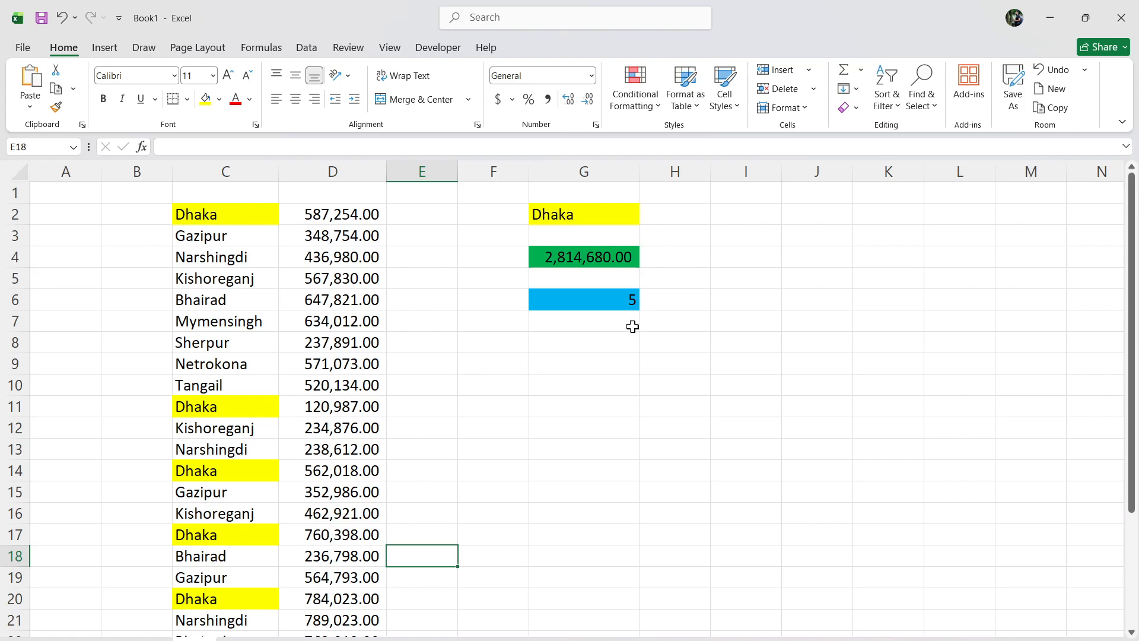
click(62, 18)
click(62, 18)
click(62, 18)
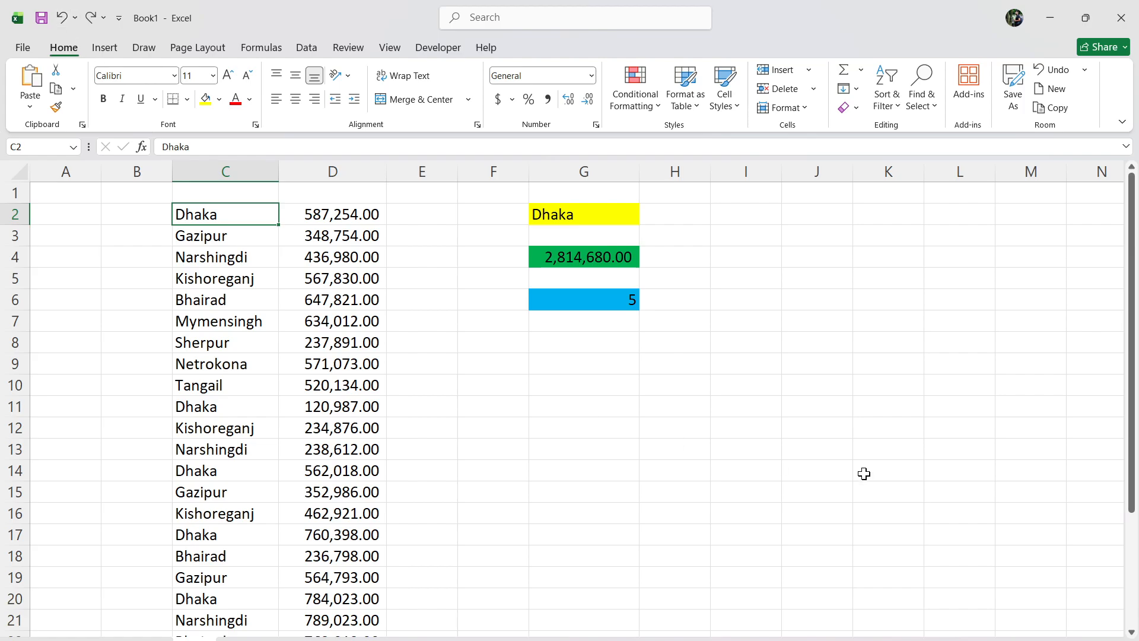
click(742, 410)
Change the formula in G6 to =COUNTIF(C2:C25,"Gazipur") and minimize the workbook window.
click(626, 297)
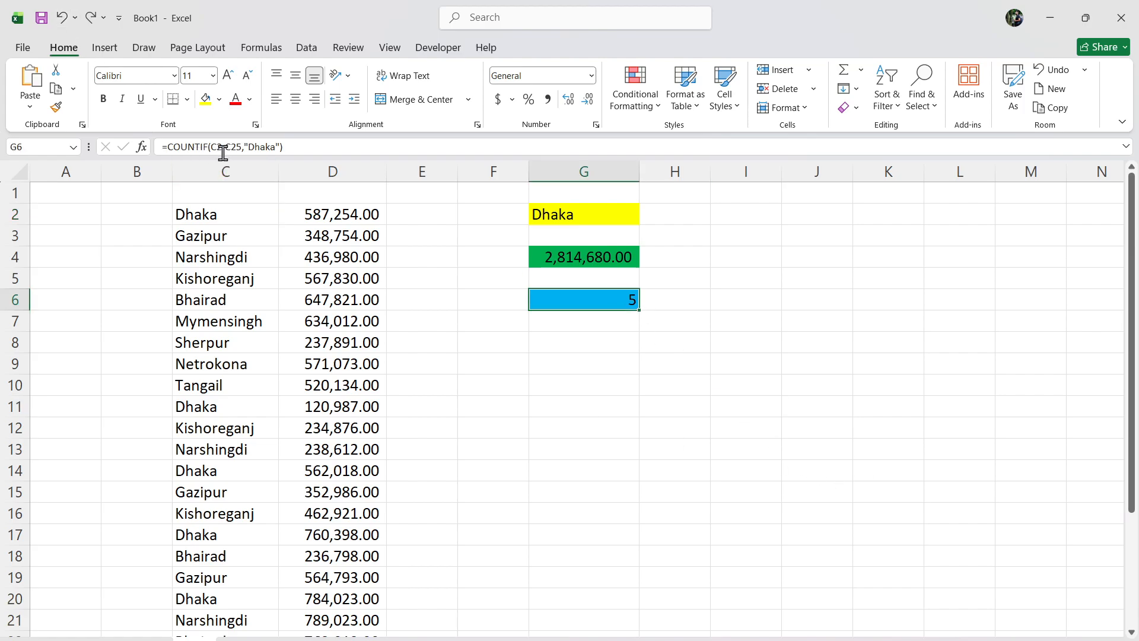
click(274, 146)
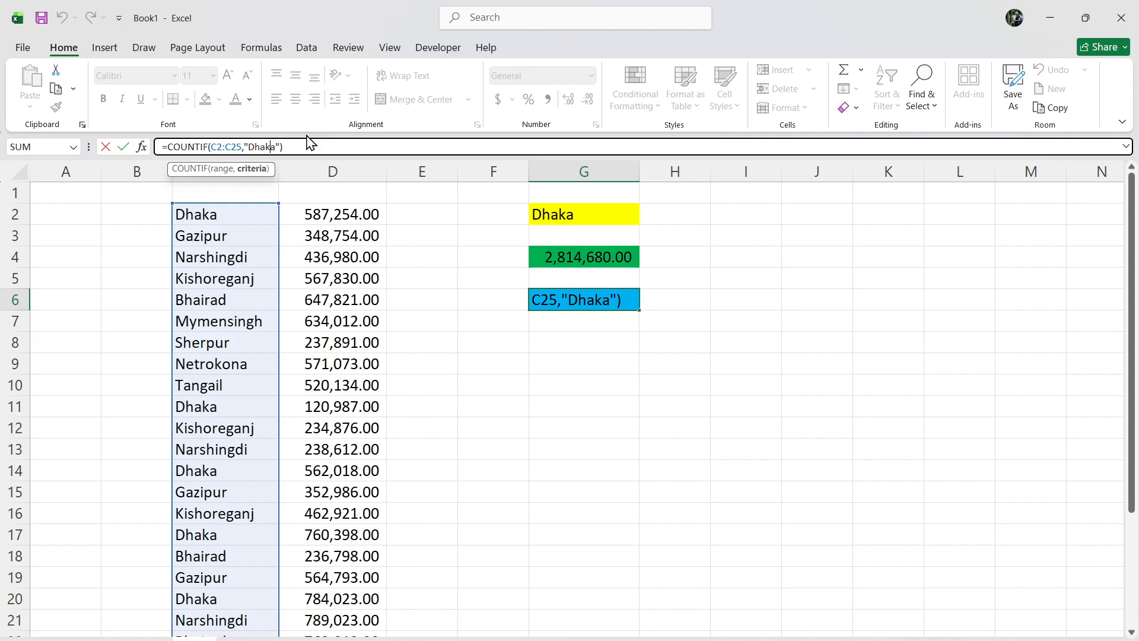
key(BackSpace)
key(BackSpace)
key(BackSpace)
key(BackSpace)
key(BackSpace)
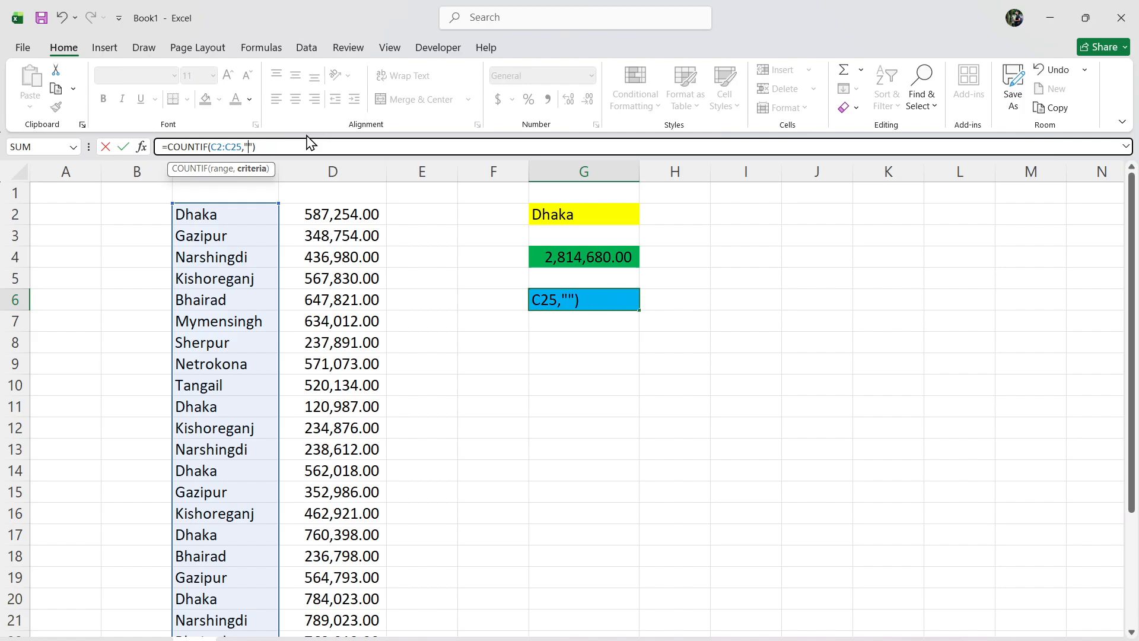
text(Gazipur)
key(Return)
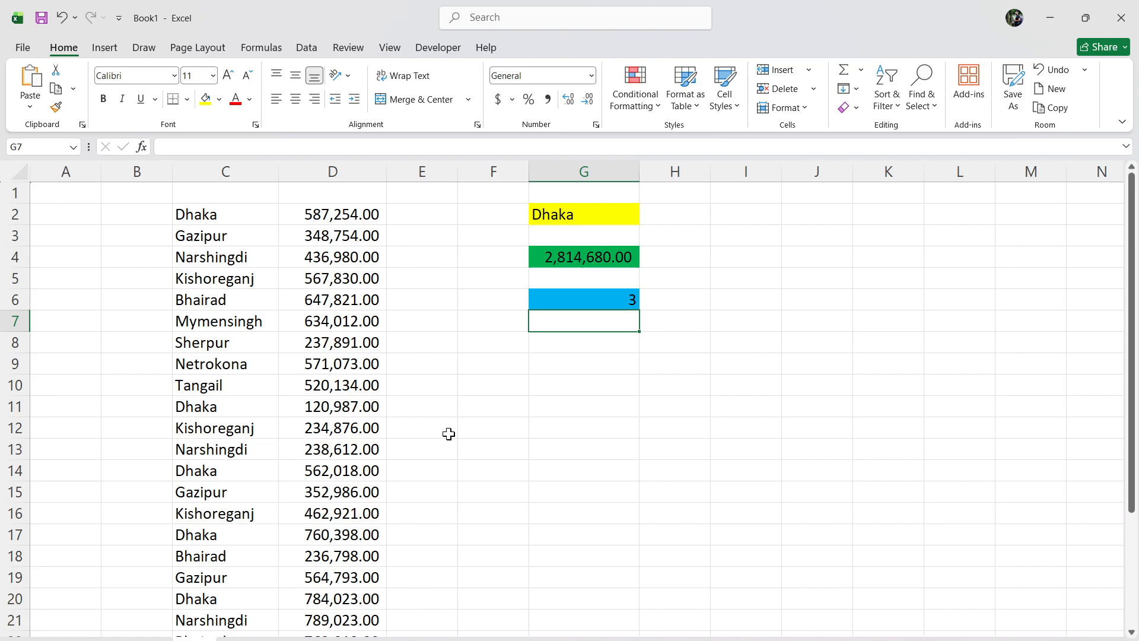
click(547, 421)
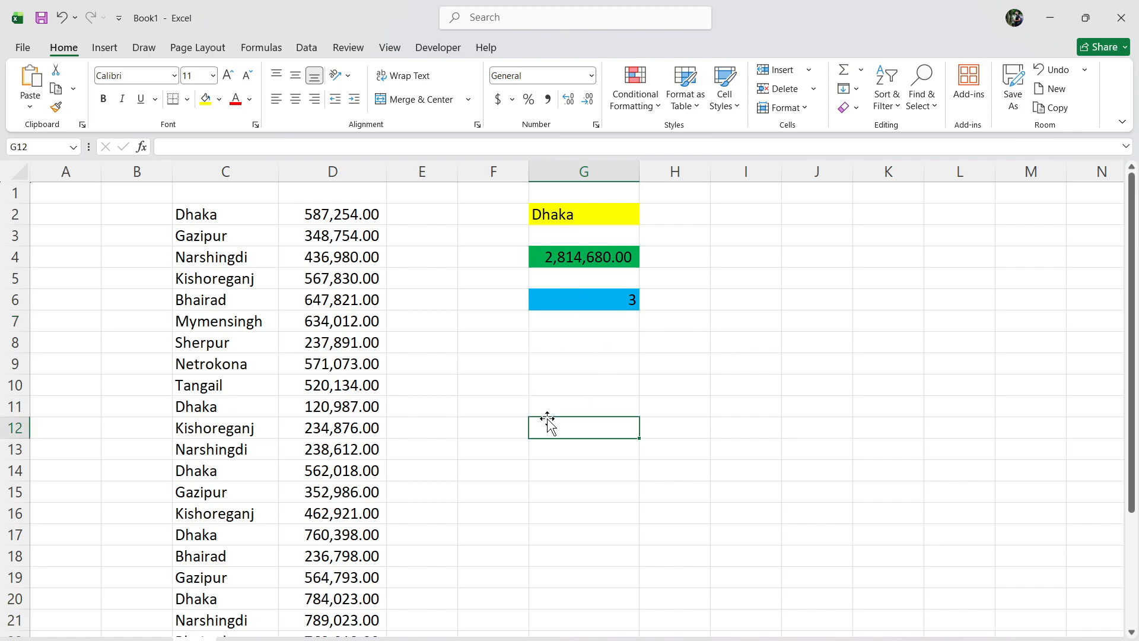
click(1050, 17)
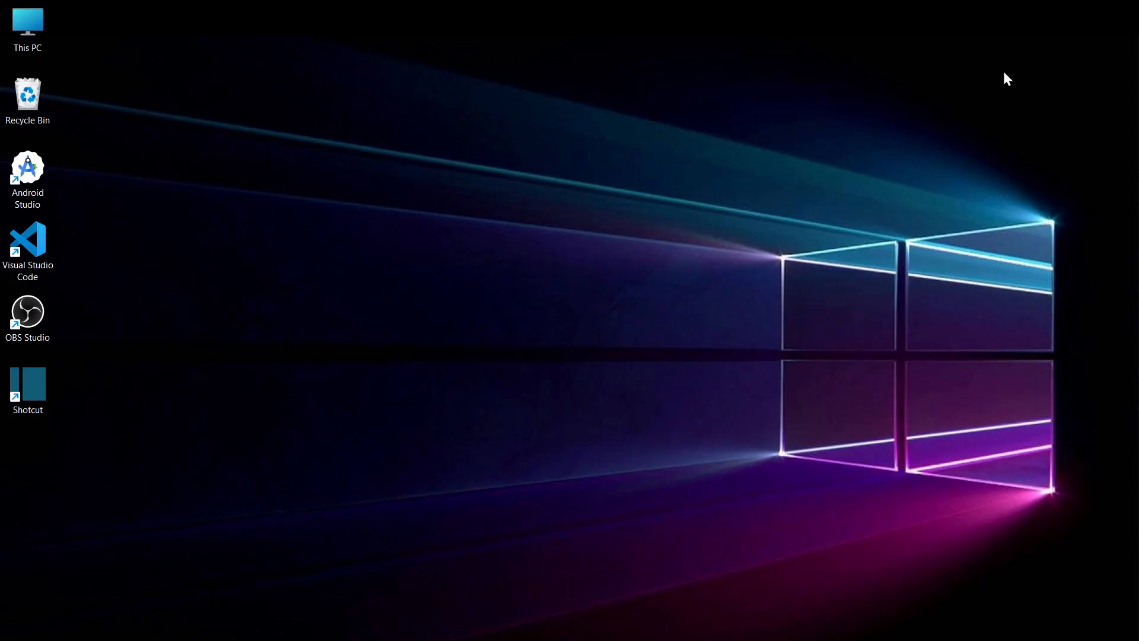